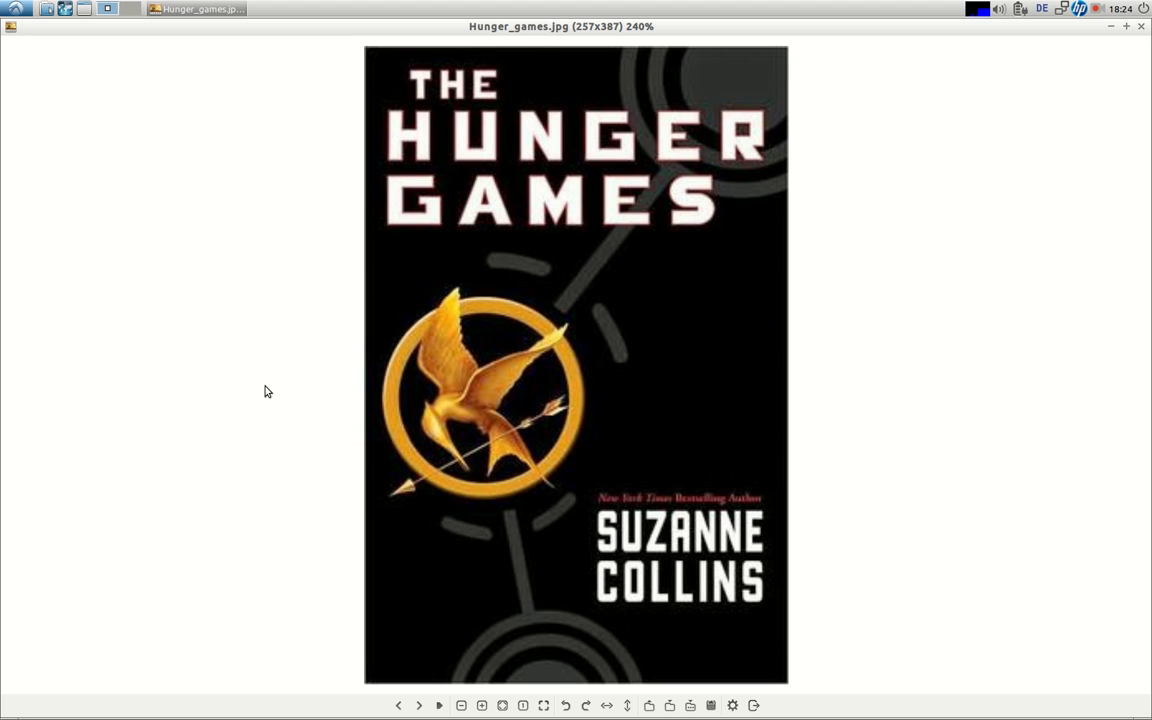
- Close the cover image preview and open the Downloads folder in the file manager
click(1141, 26)
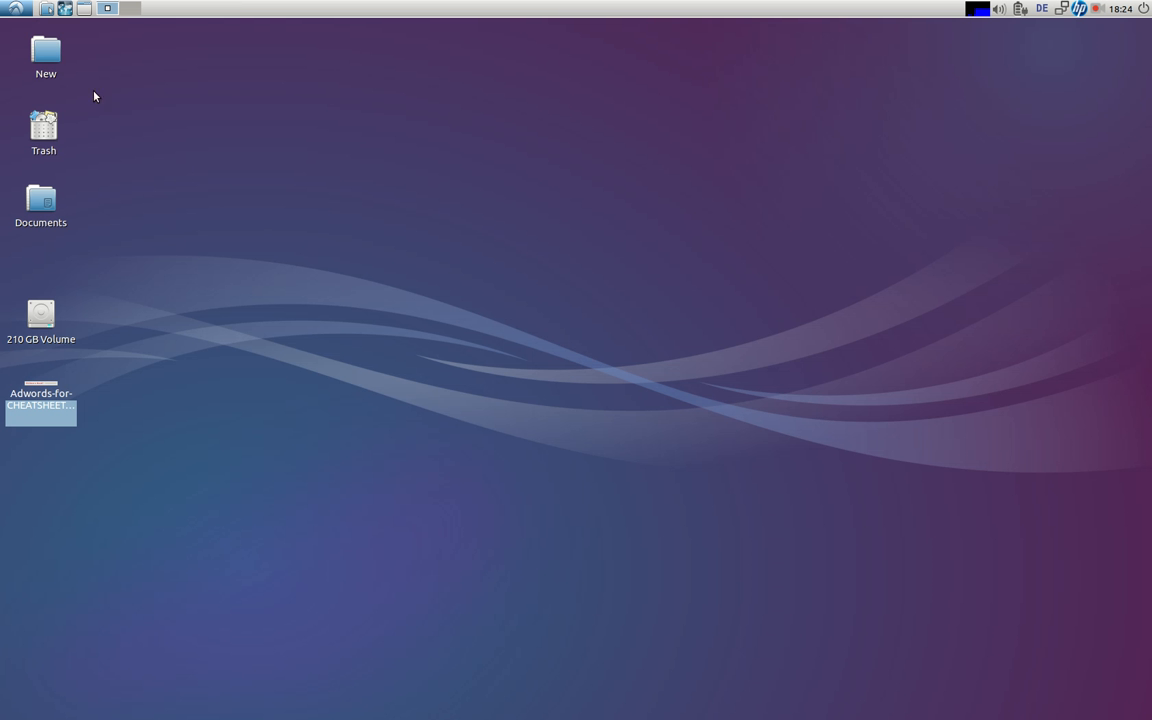
click(43, 46)
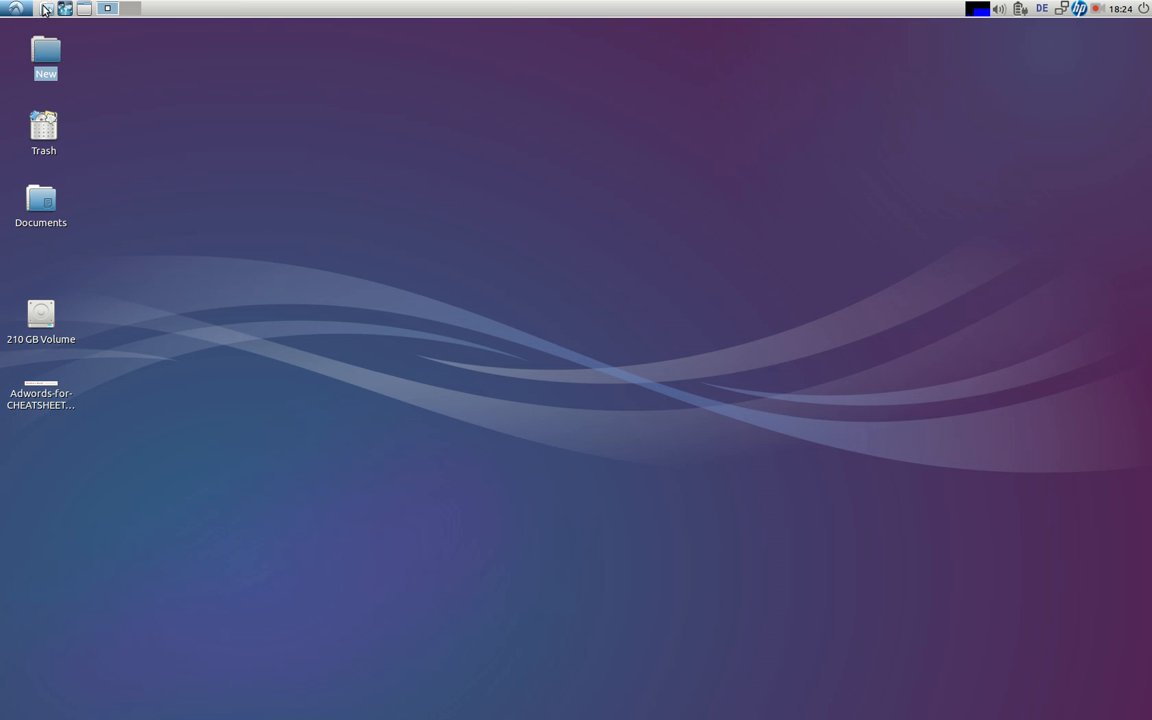
click(44, 9)
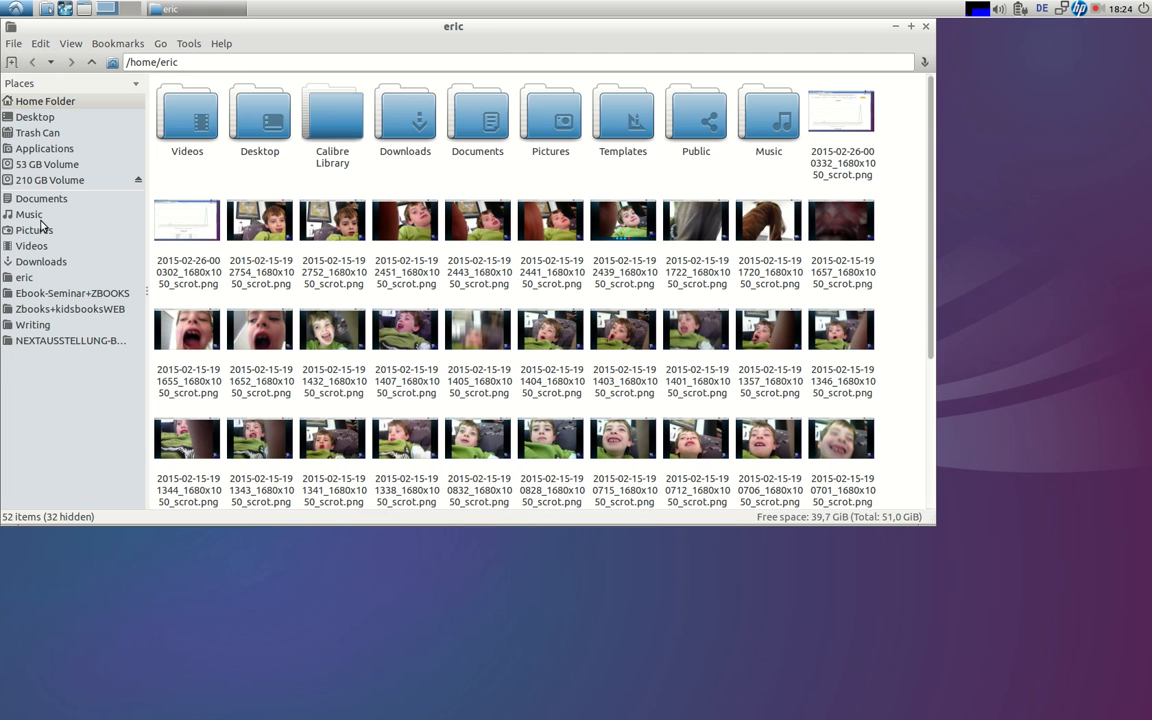
click(35, 261)
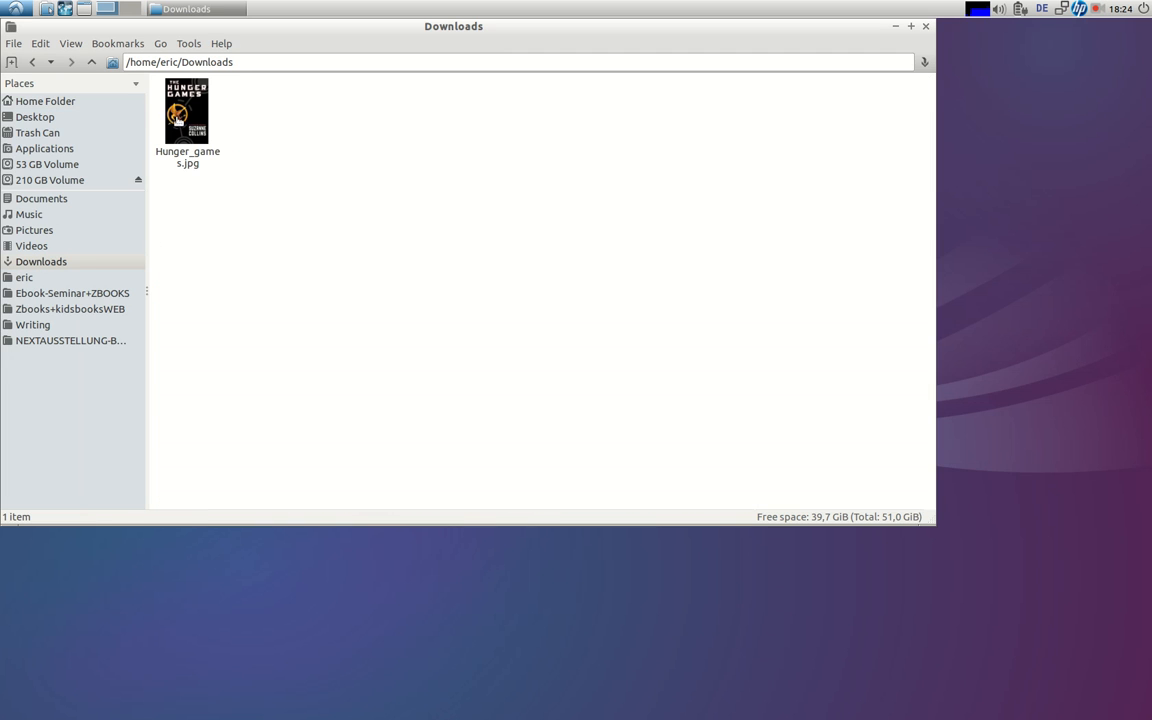
- Open Hunger_games.jpg from the Downloads folder in Inkscape, accepting the import options
click(180, 126)
right_click(184, 125)
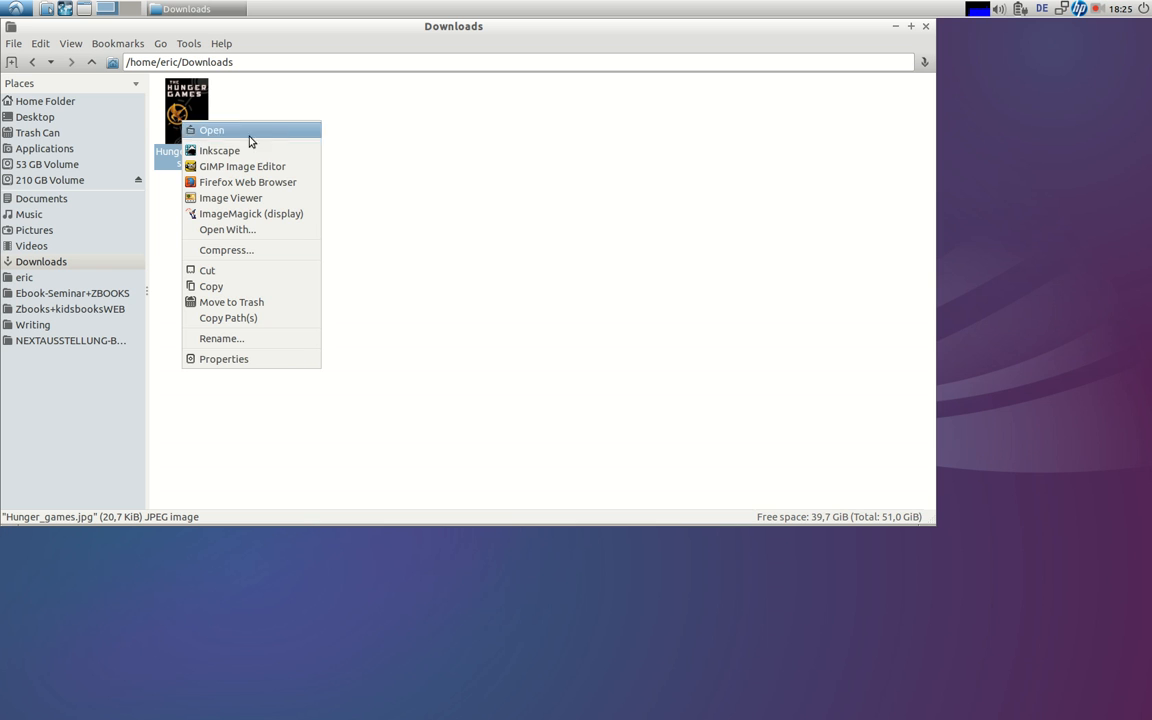
click(300, 152)
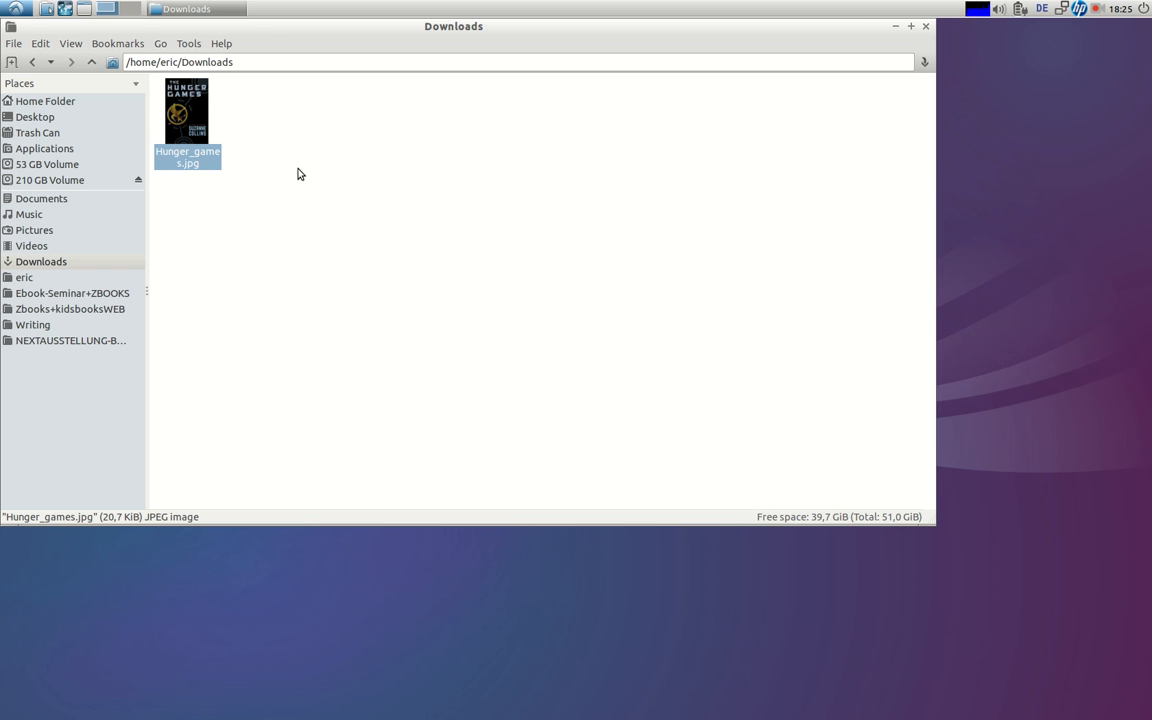
click(539, 238)
click(553, 321)
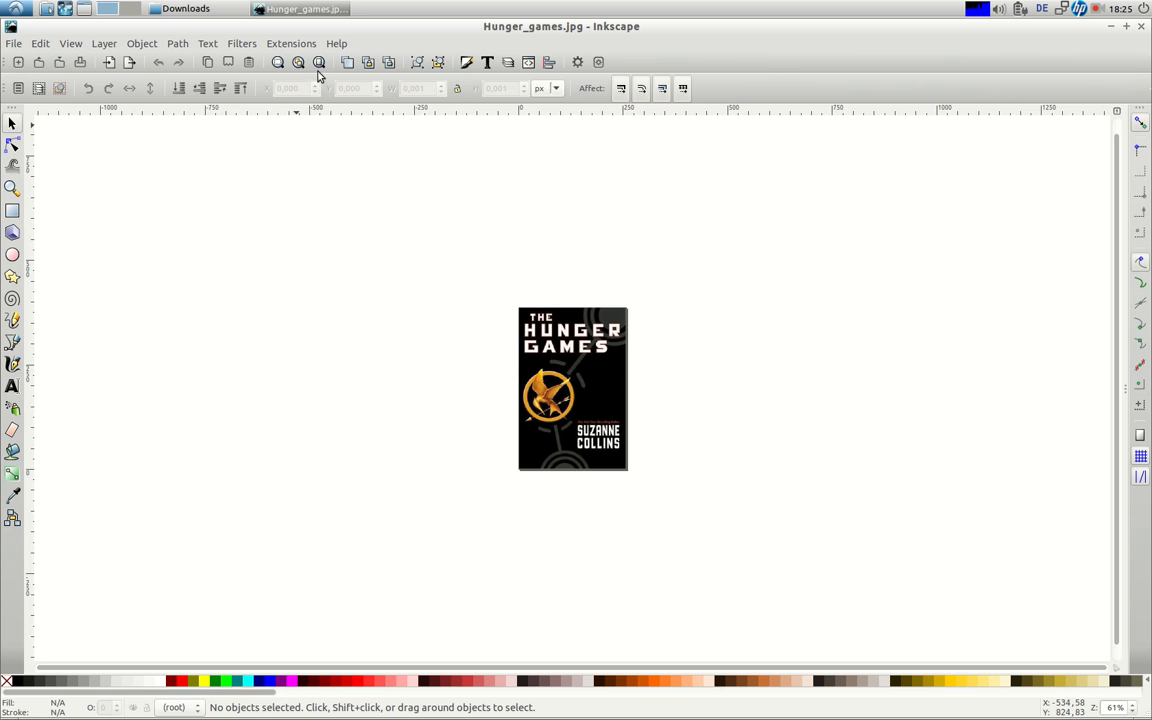
- Fit the page in view, bucket-fill the letter U of HUNGER by visible colors, and make the fill white
click(319, 63)
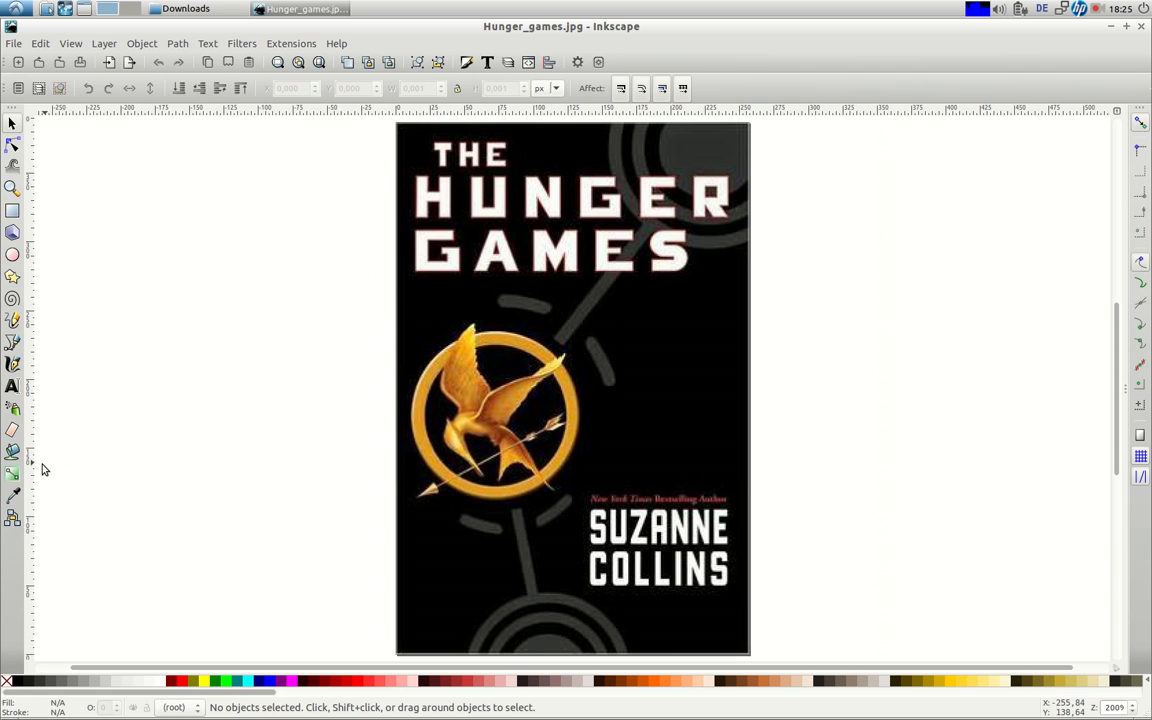
click(13, 453)
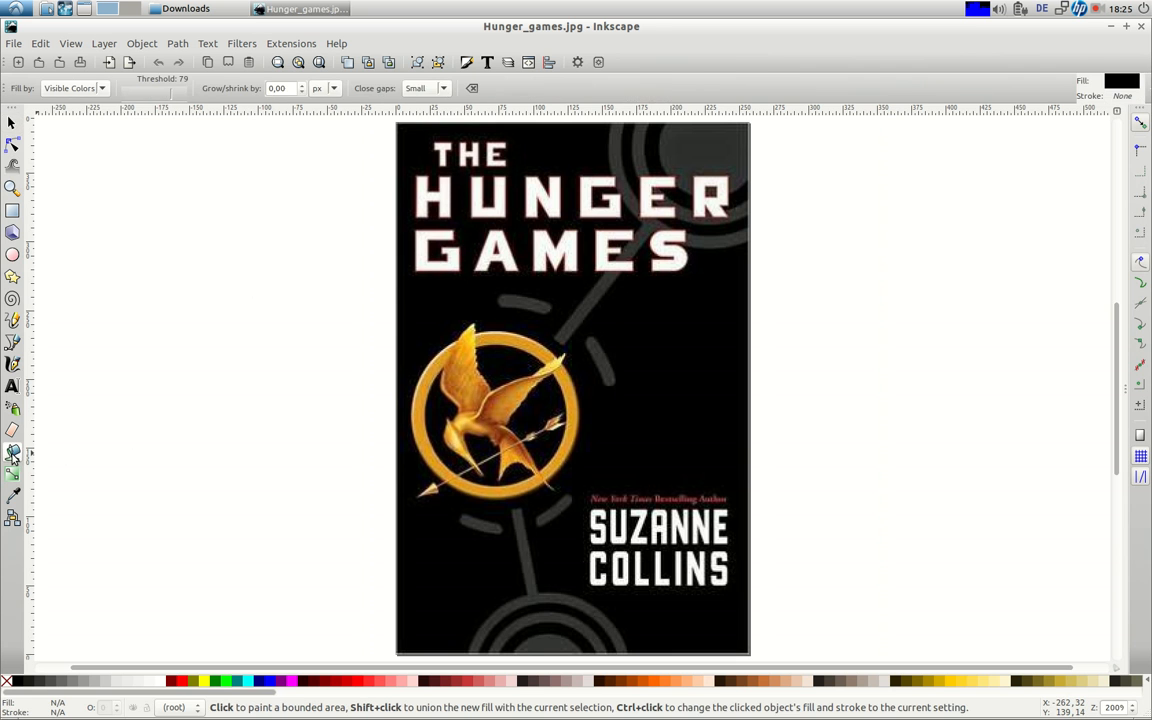
click(478, 196)
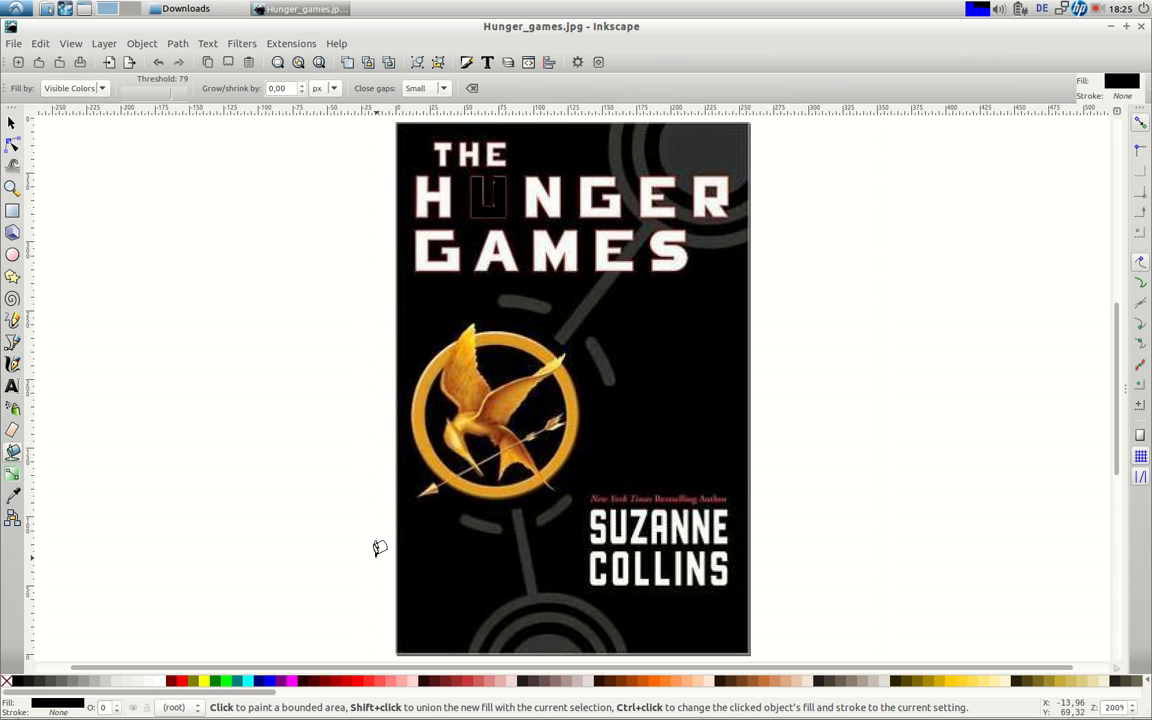
click(163, 681)
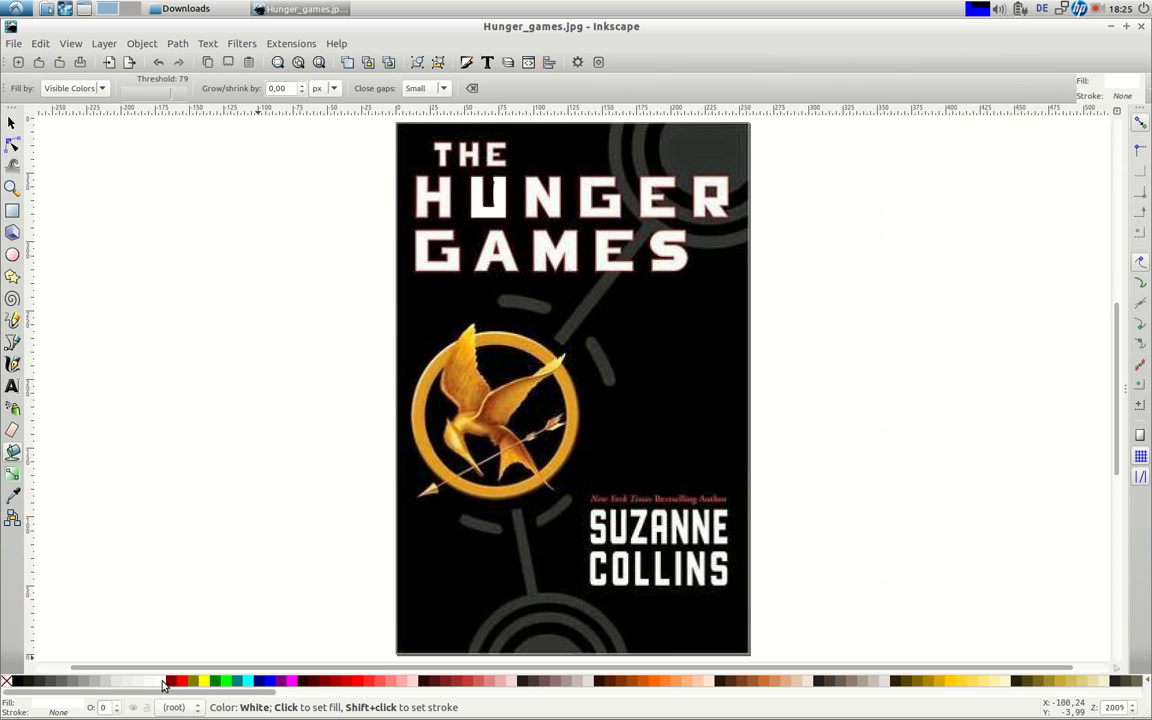
- Delete the surplus nodes that make the inner right edge of the traced U bulge
click(13, 123)
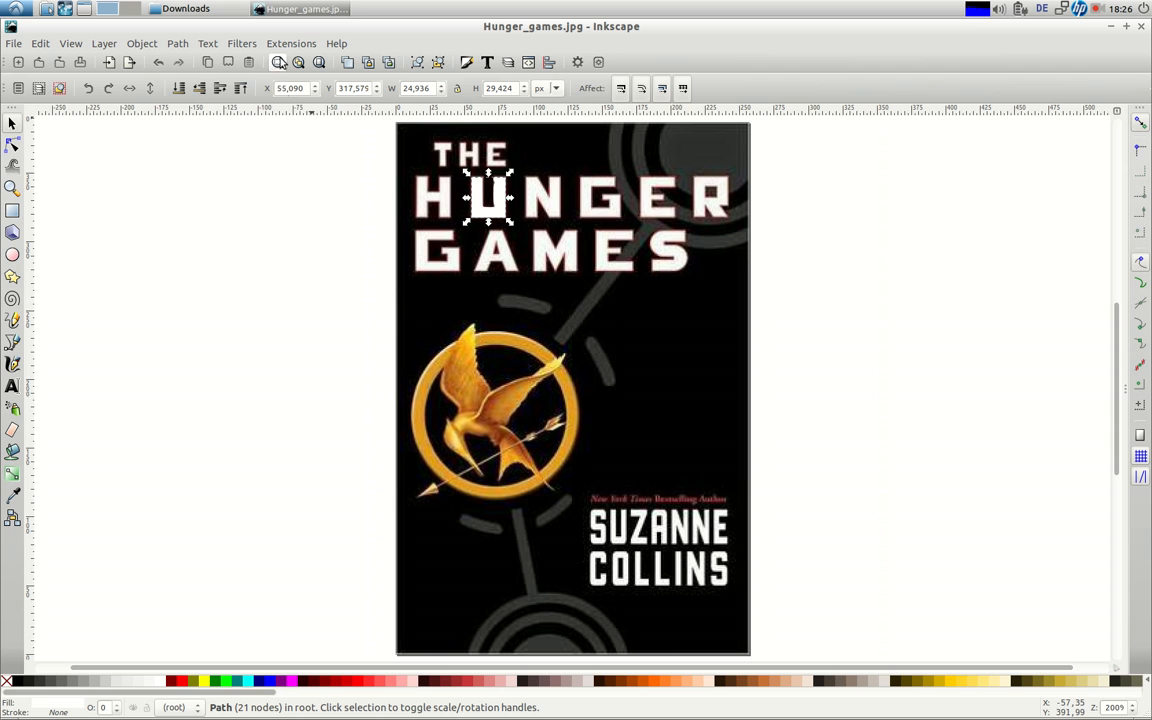
click(278, 63)
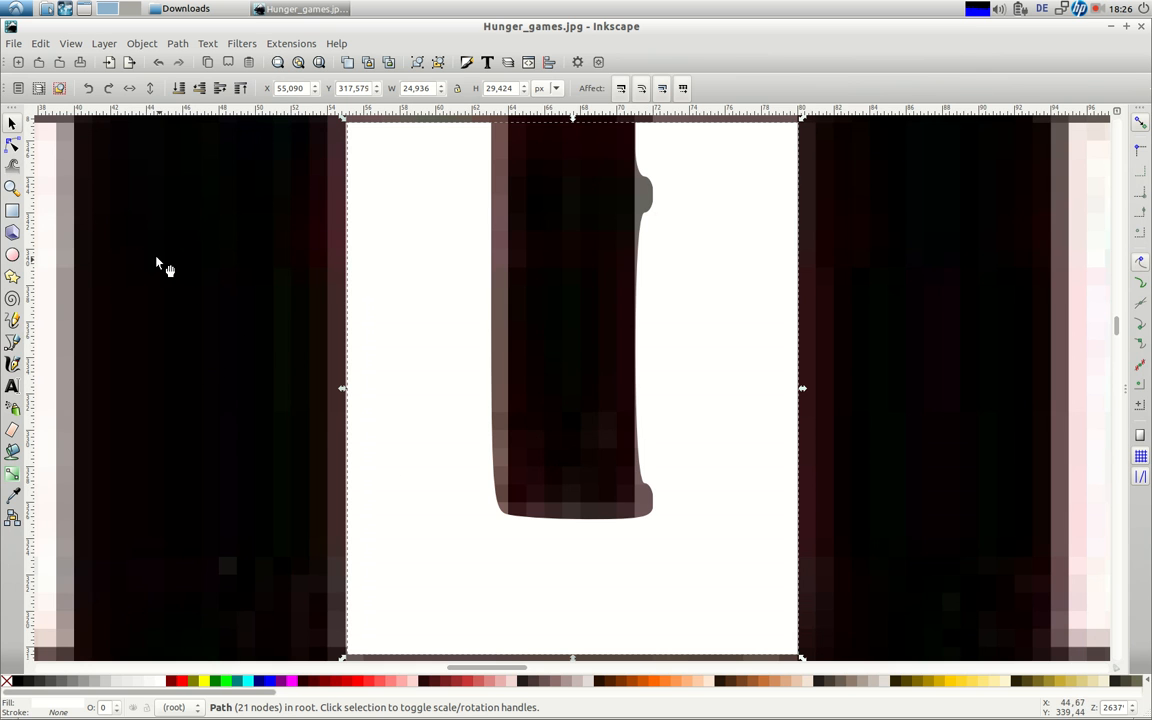
click(14, 147)
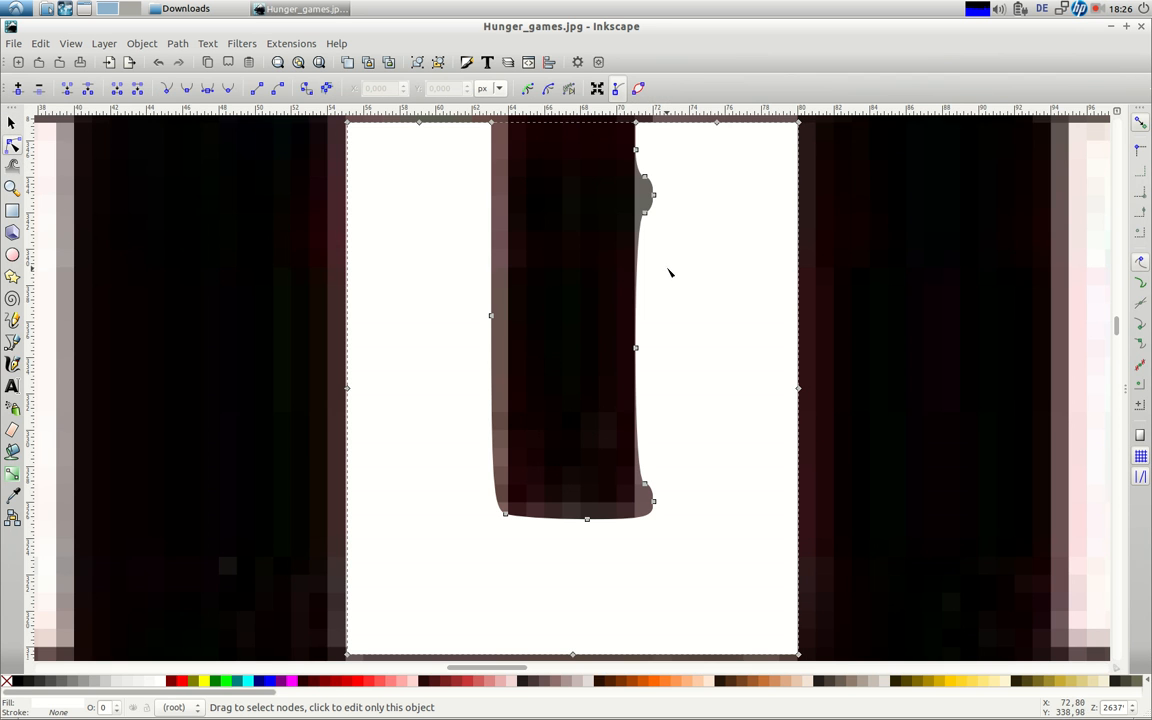
drag(680, 241, 602, 143)
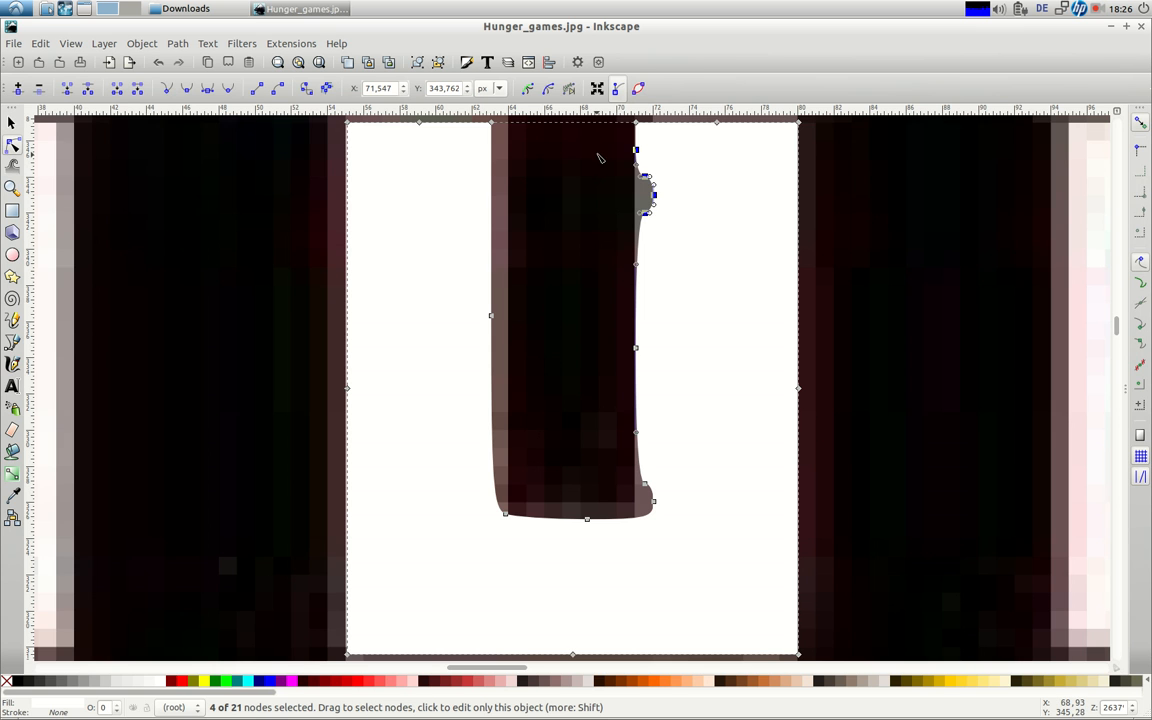
key(Delete)
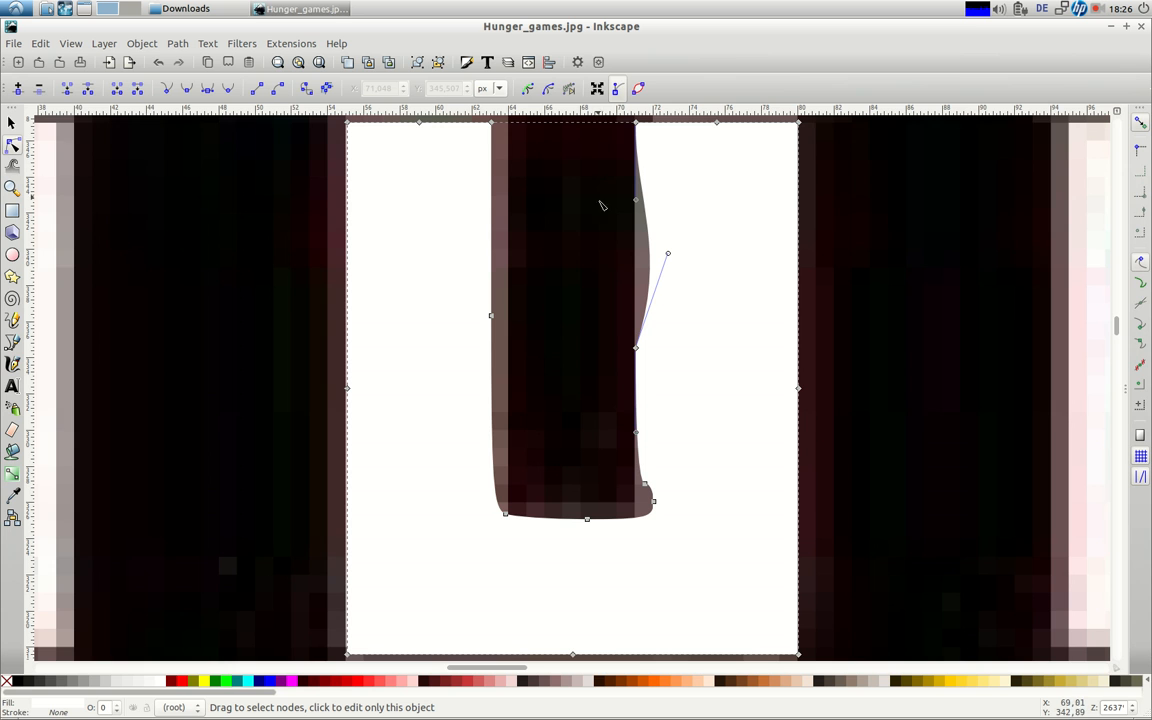
drag(591, 324, 655, 492)
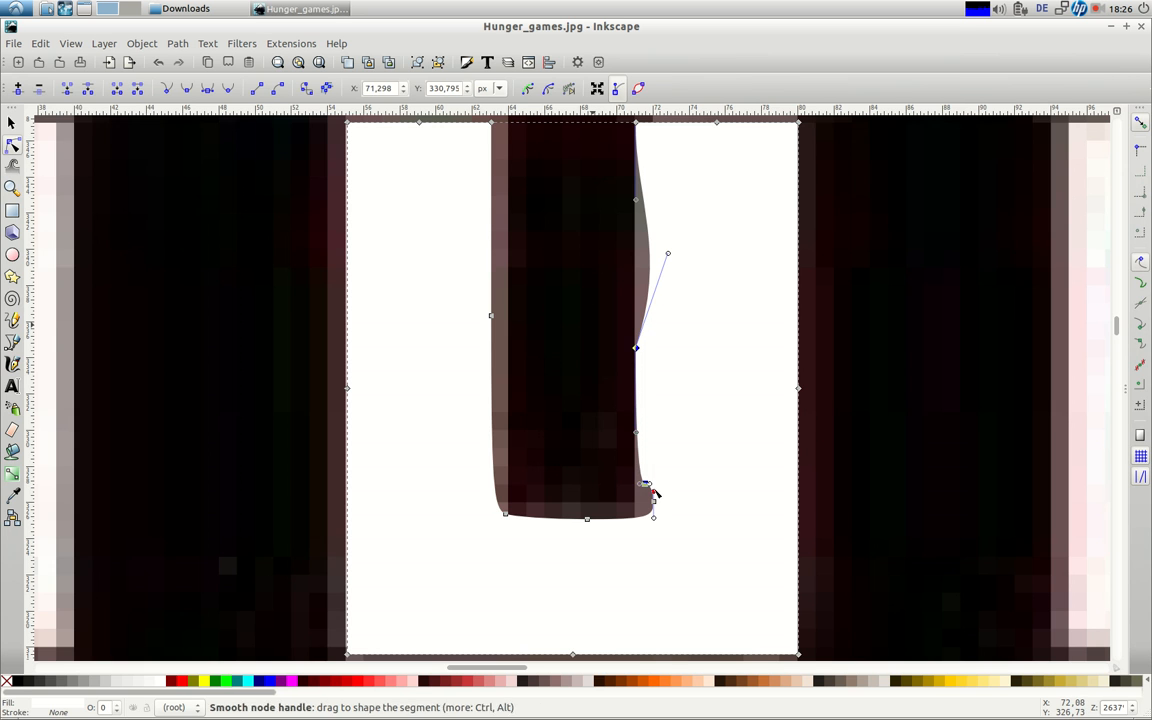
key(Delete)
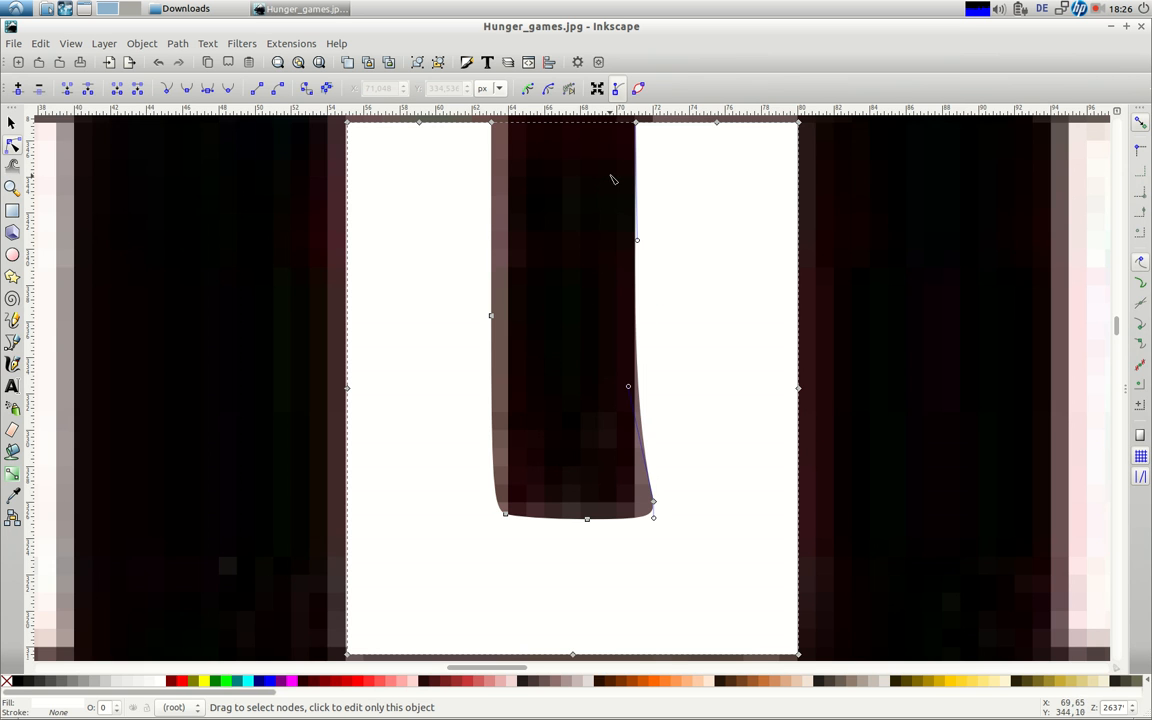
- Convert the U's inner right edge into a straight line between its top and bottom nodes
click(637, 123)
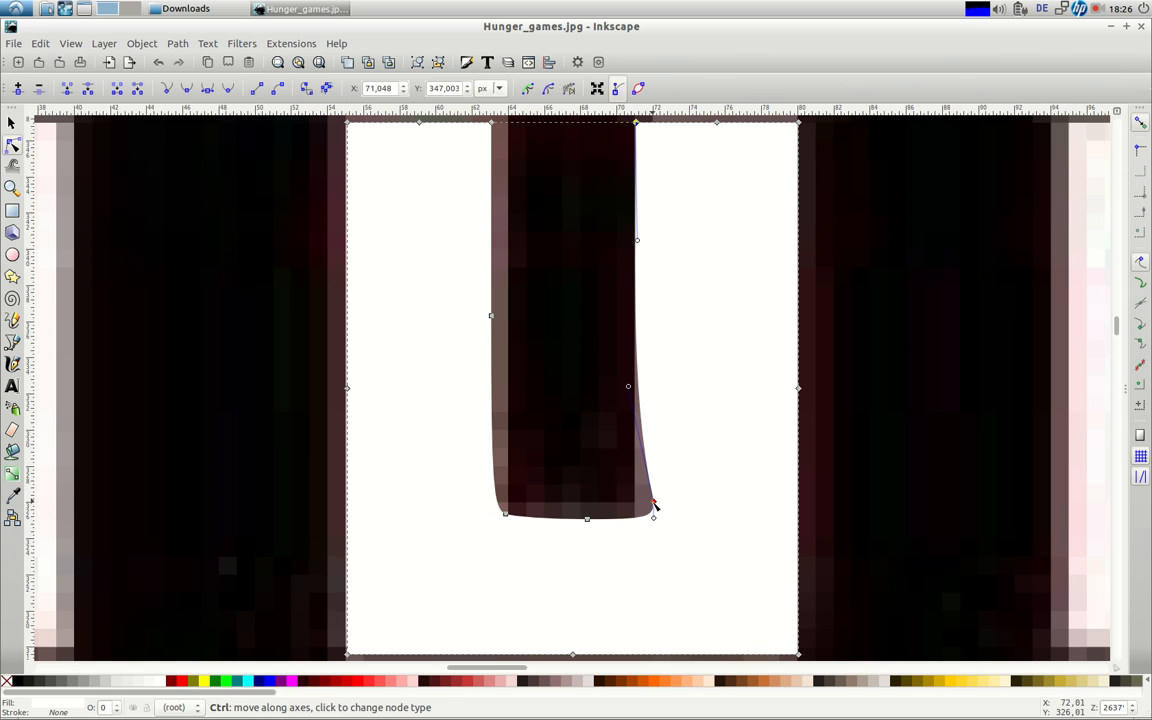
drag(656, 521, 652, 515)
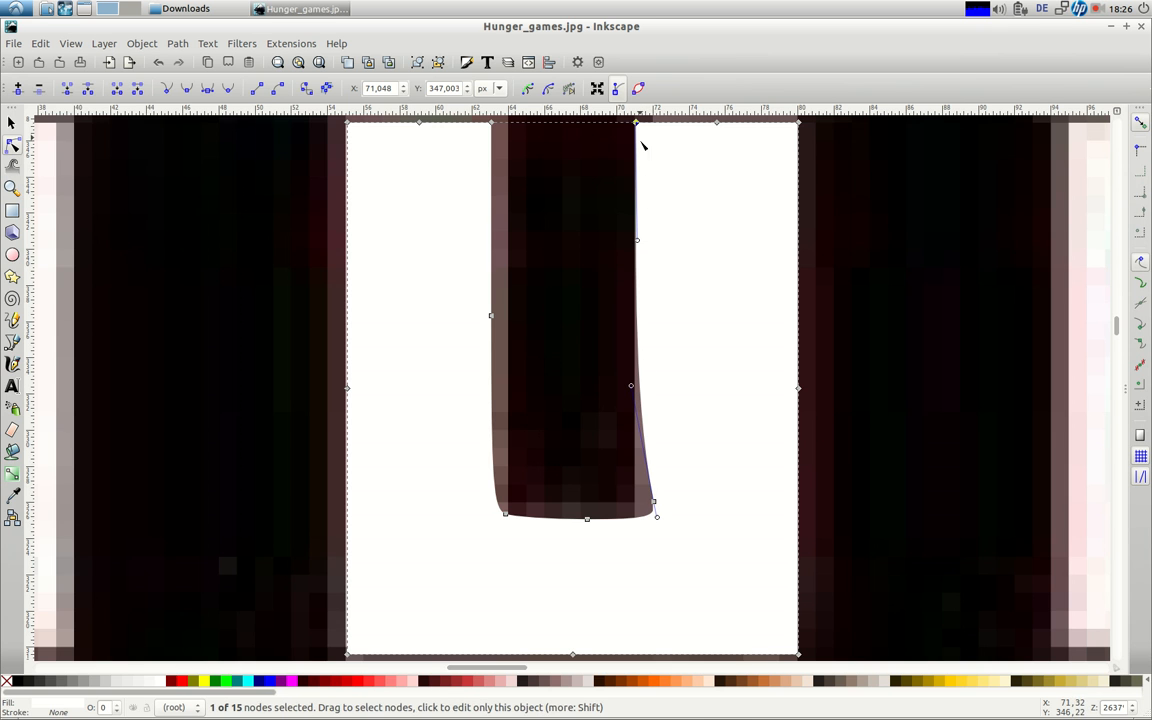
shift+click(653, 503)
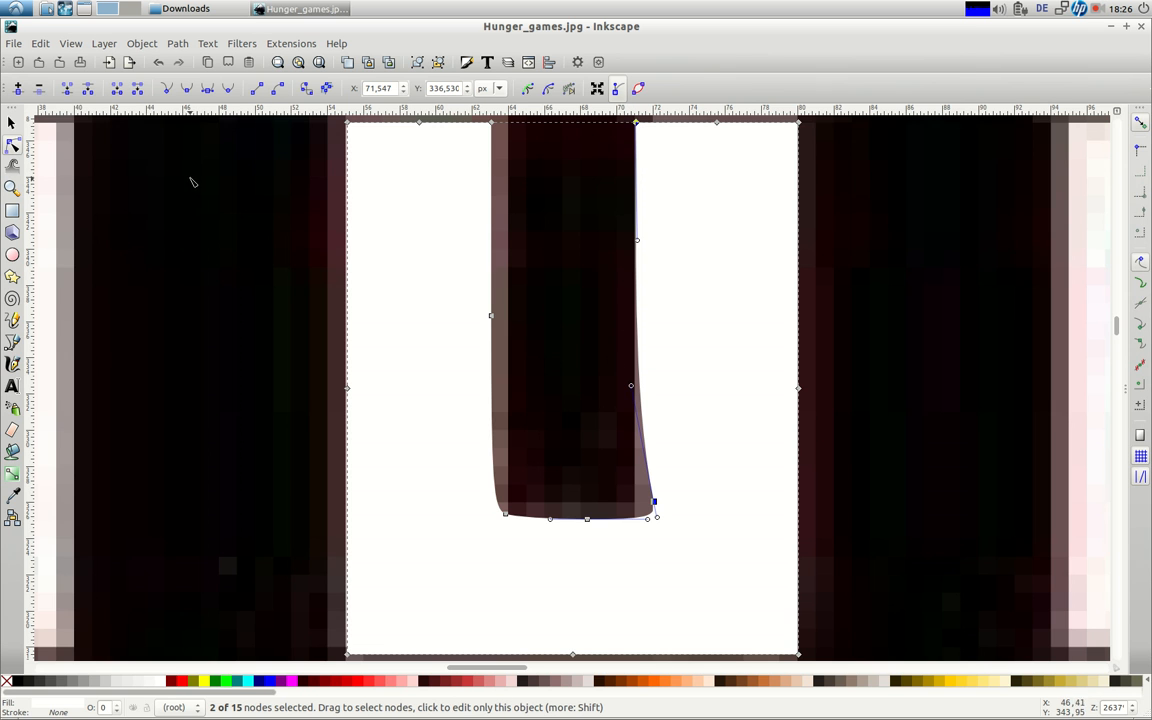
click(256, 89)
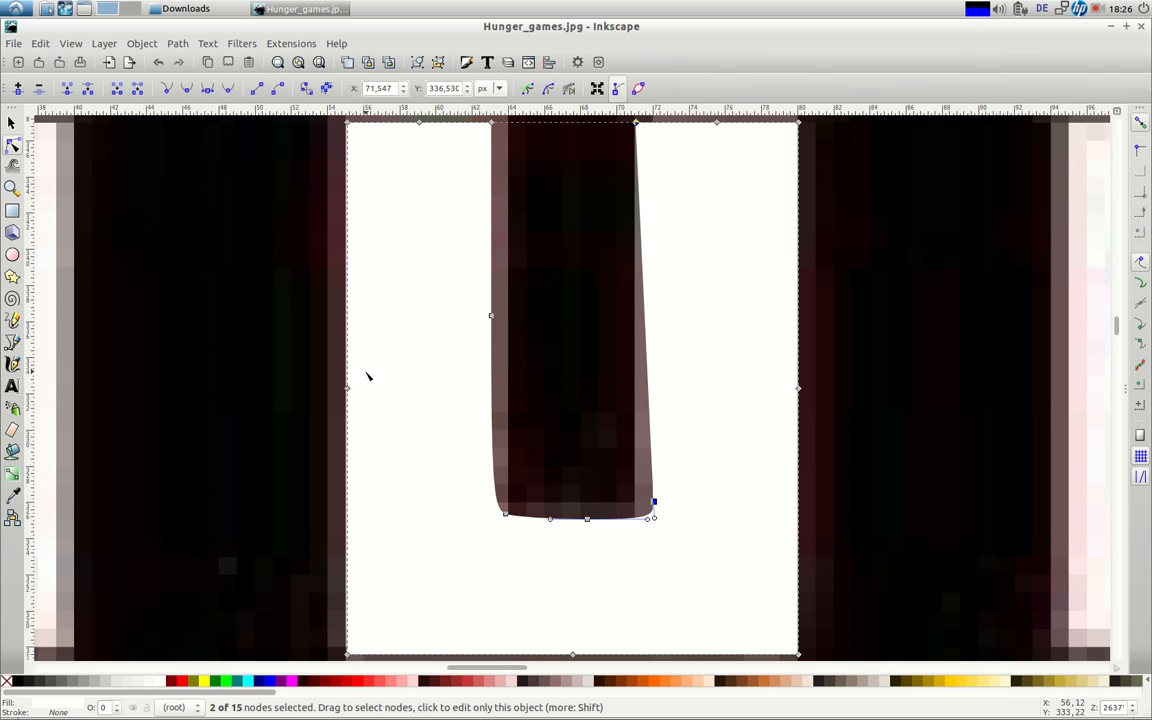
- Delete the middle nodes on the U's inner bottom edge, inner left edge and top-left edge
click(587, 519)
key(Delete)
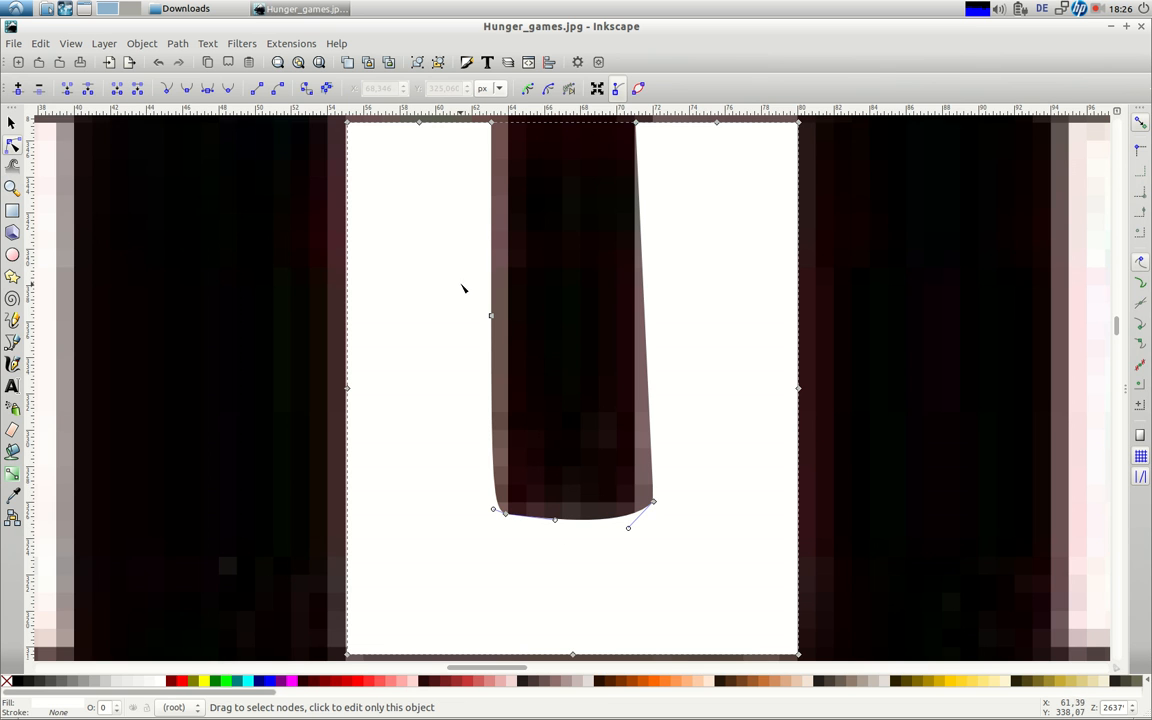
click(490, 315)
key(Delete)
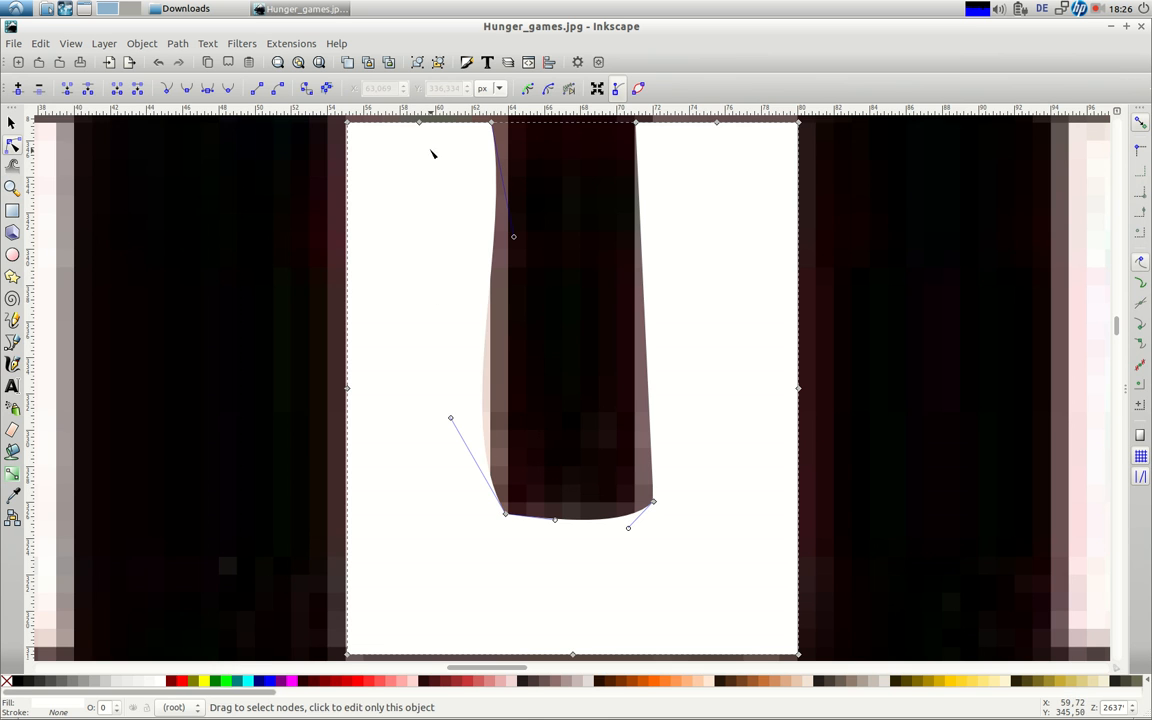
click(419, 122)
key(Delete)
- Convert the inner left edge and the inner bottom edge of the U into straight lines
drag(523, 550, 470, 122)
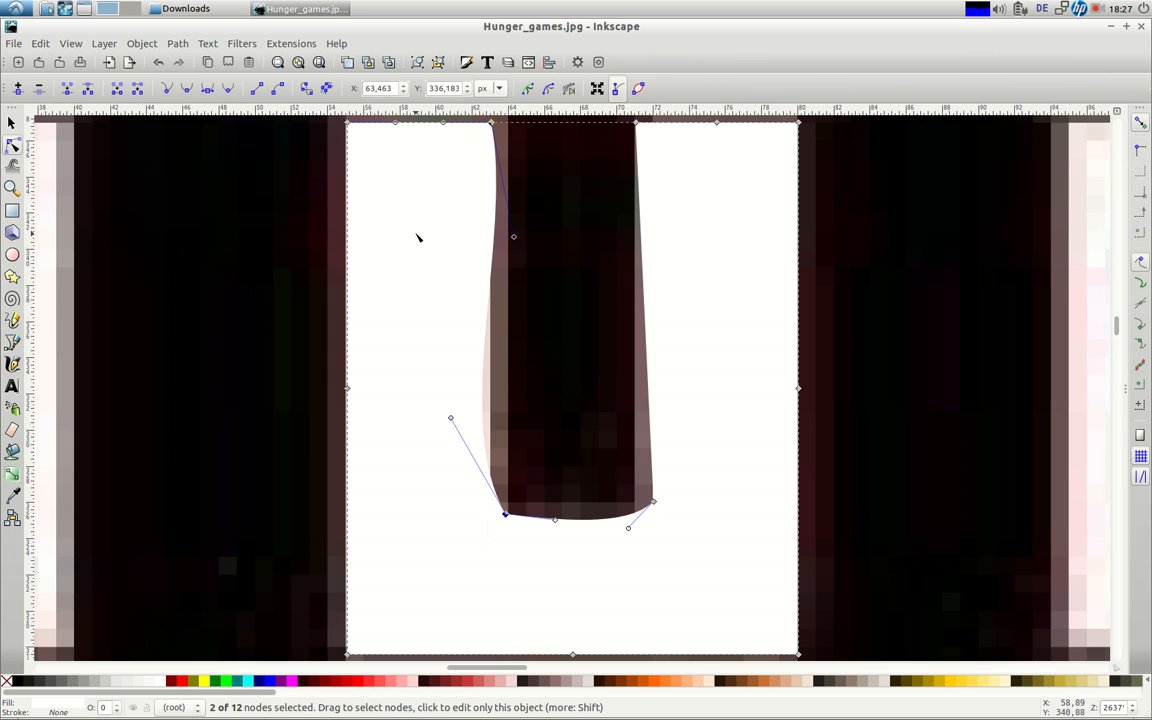
click(258, 90)
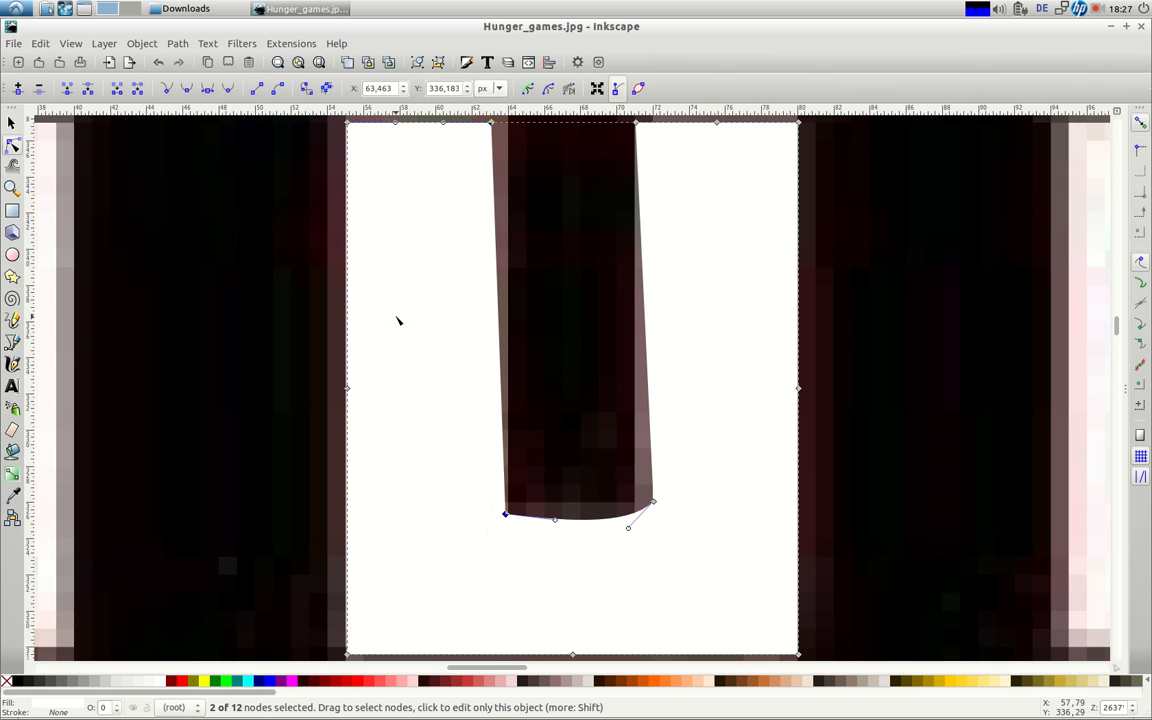
drag(689, 557, 471, 436)
click(250, 87)
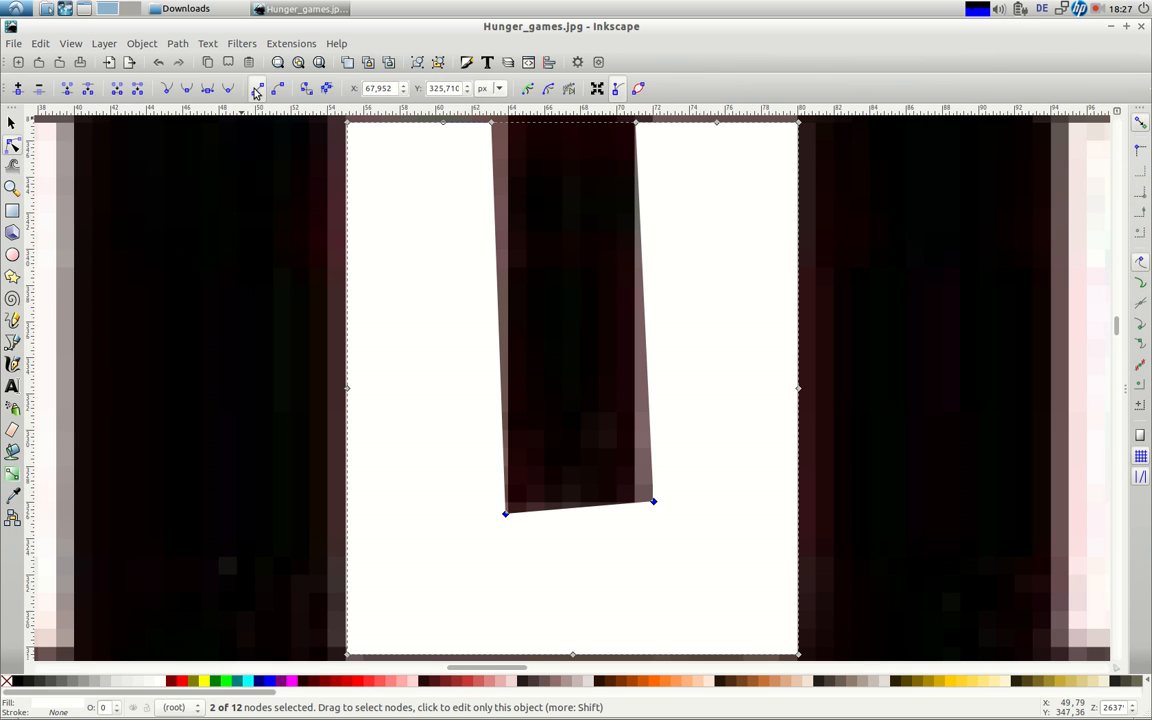
- Align the U's two inner bottom nodes on a horizontal line and its inner right edge nodes on a vertical line
drag(699, 540, 468, 406)
click(548, 62)
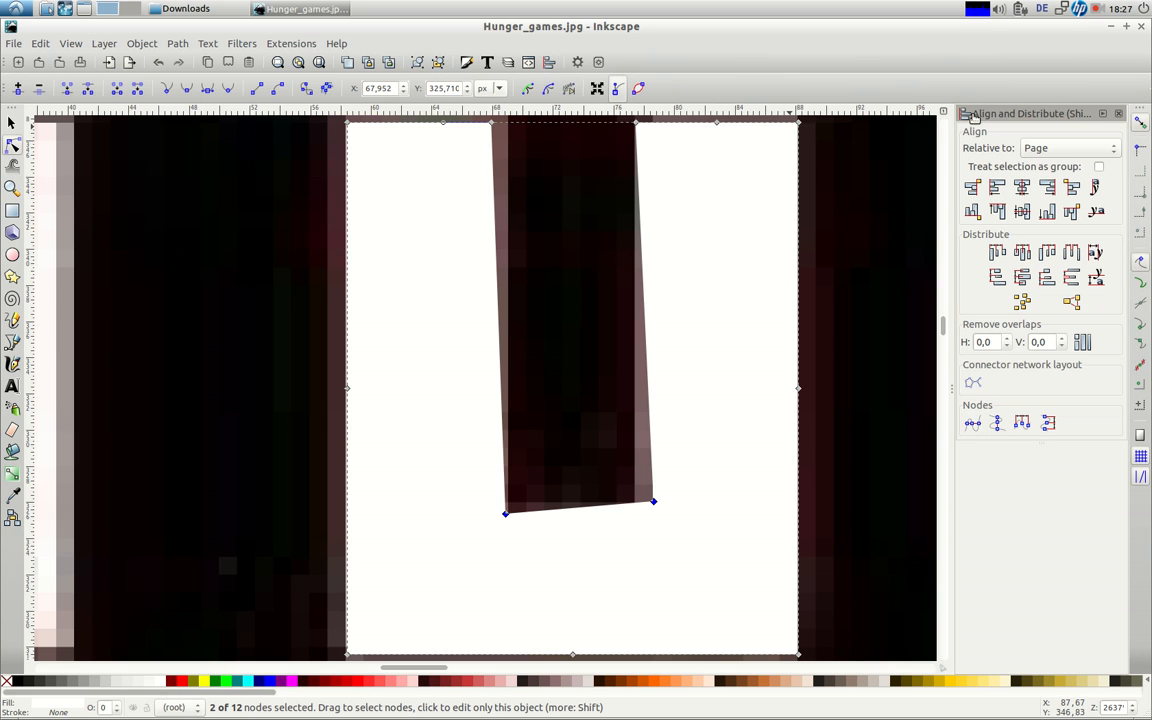
click(973, 424)
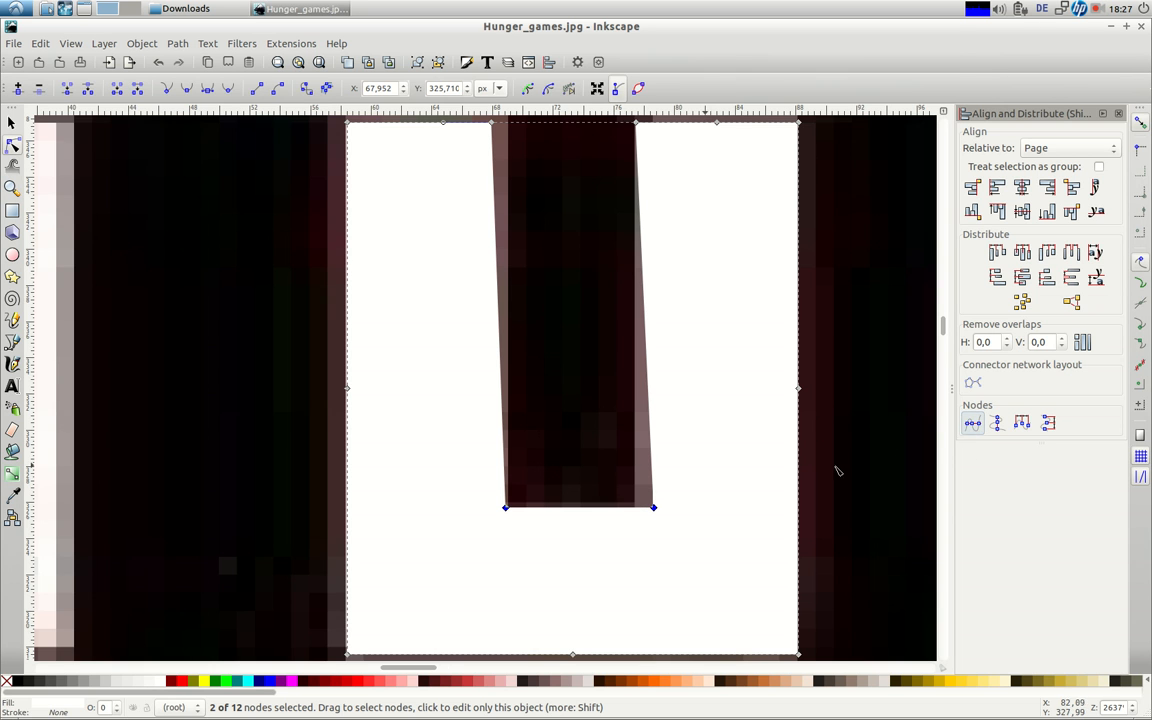
drag(679, 547, 605, 130)
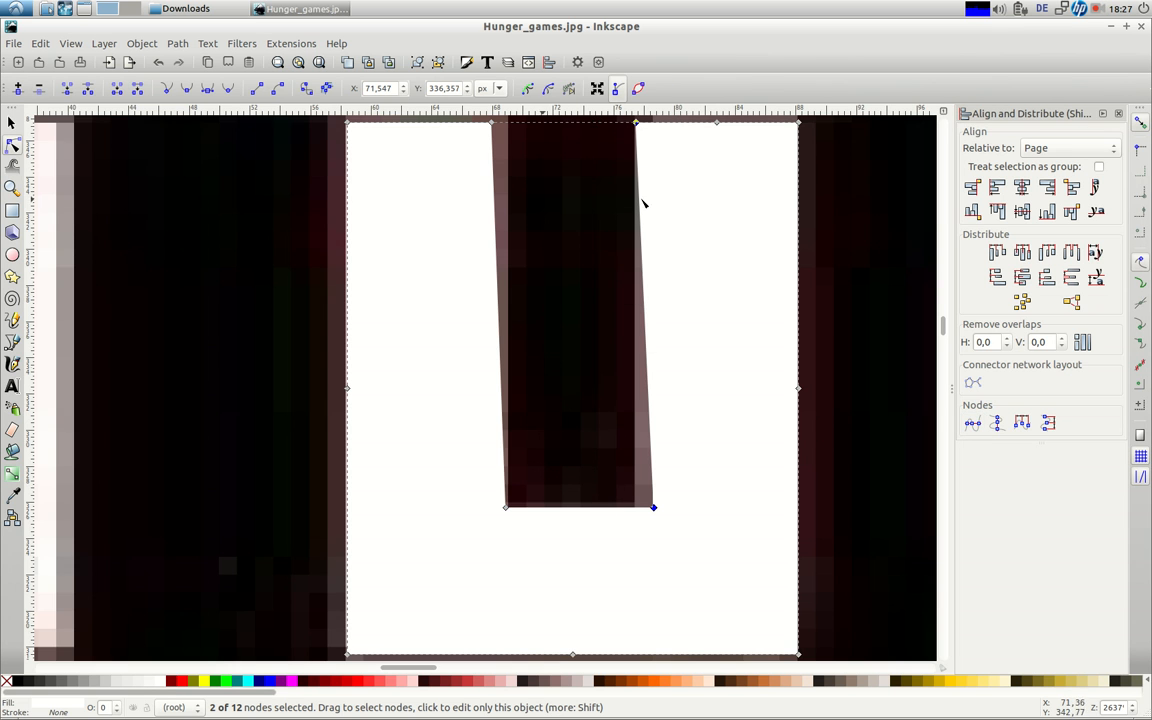
click(996, 423)
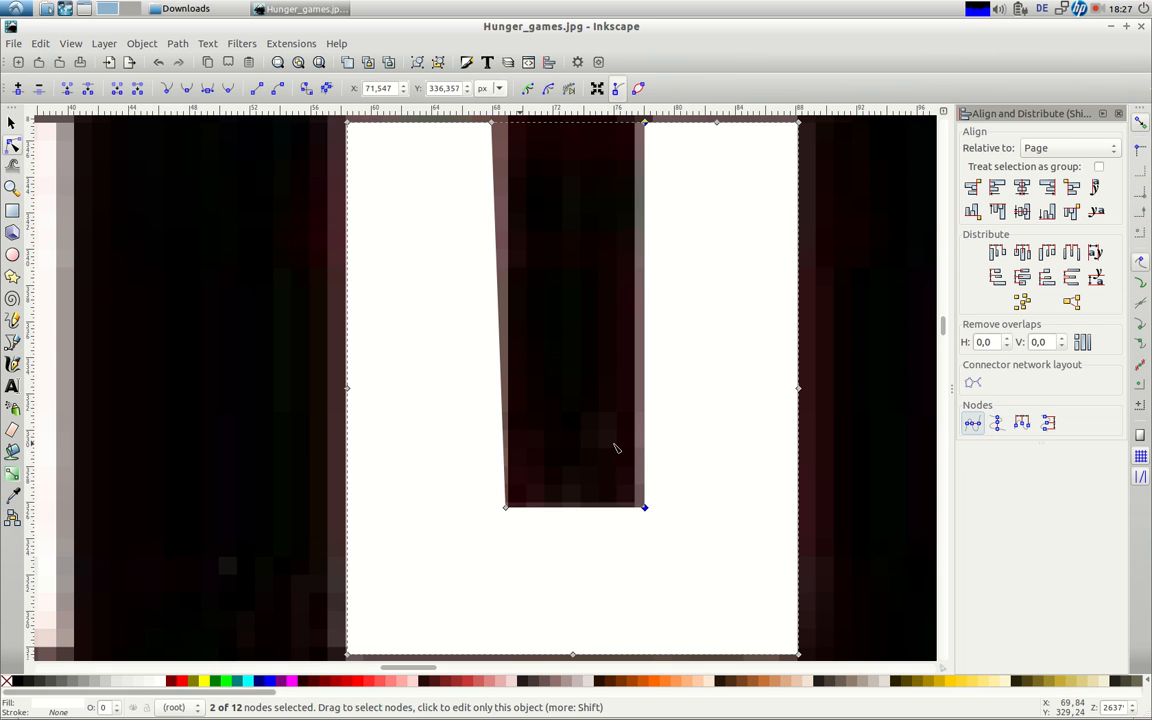
- Move the U's inner right edge slightly outward to match the cover lettering and realign the two inner bottom nodes horizontally
drag(643, 543, 600, 113)
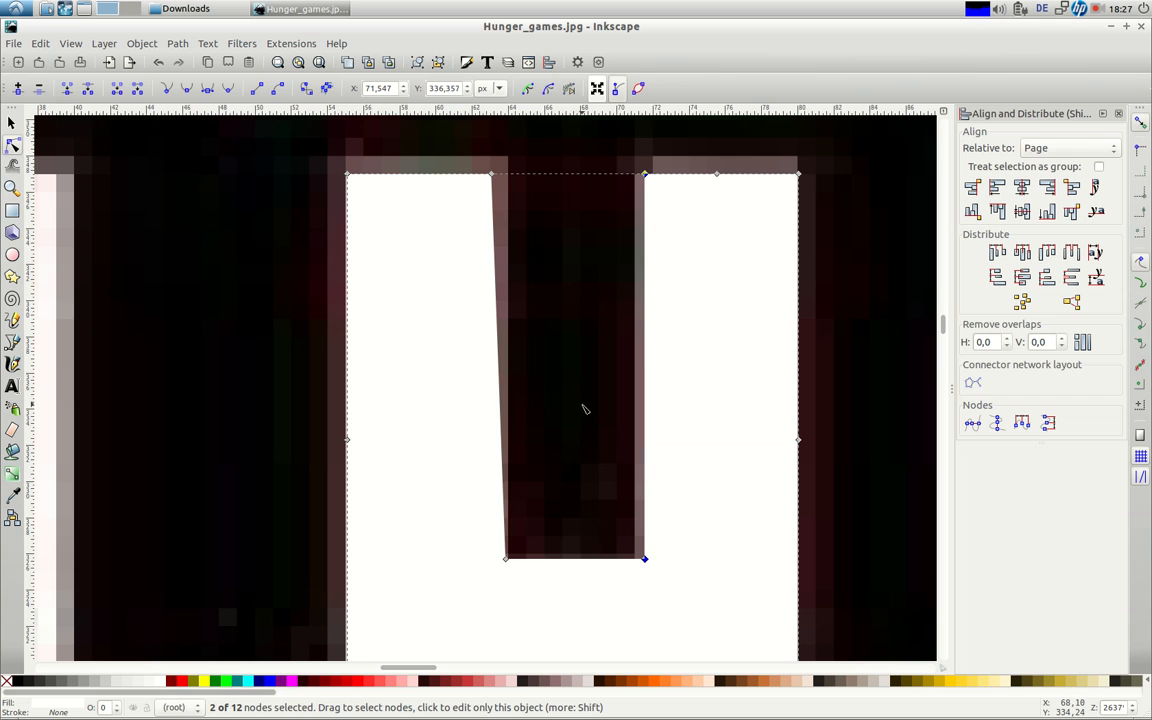
drag(645, 561, 480, 524)
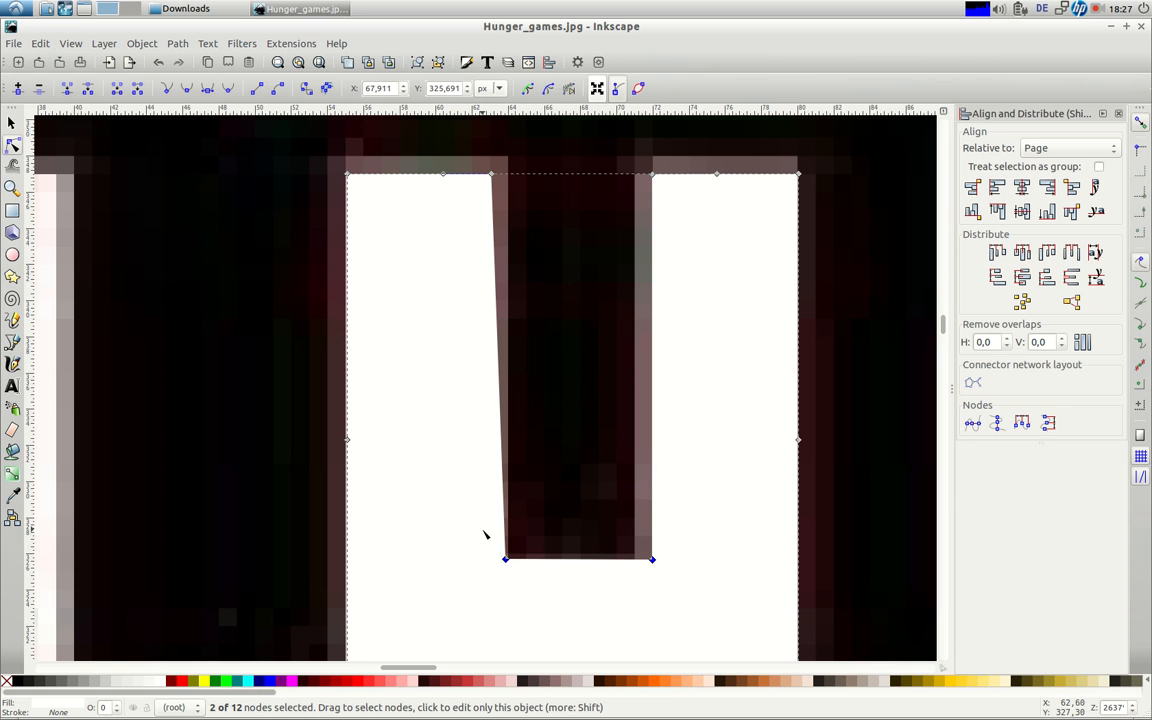
click(972, 424)
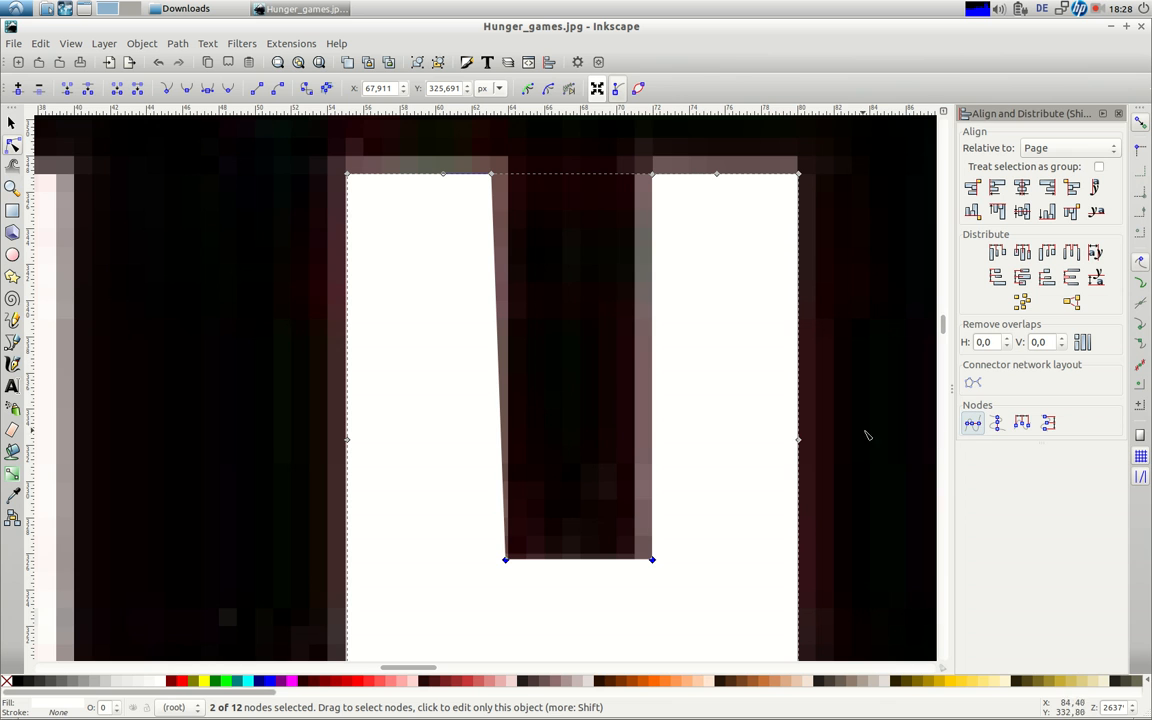
- Align the U's inner left edge nodes on a vertical line and delete the middle nodes of its outer right, left and bottom edges
drag(527, 591, 486, 160)
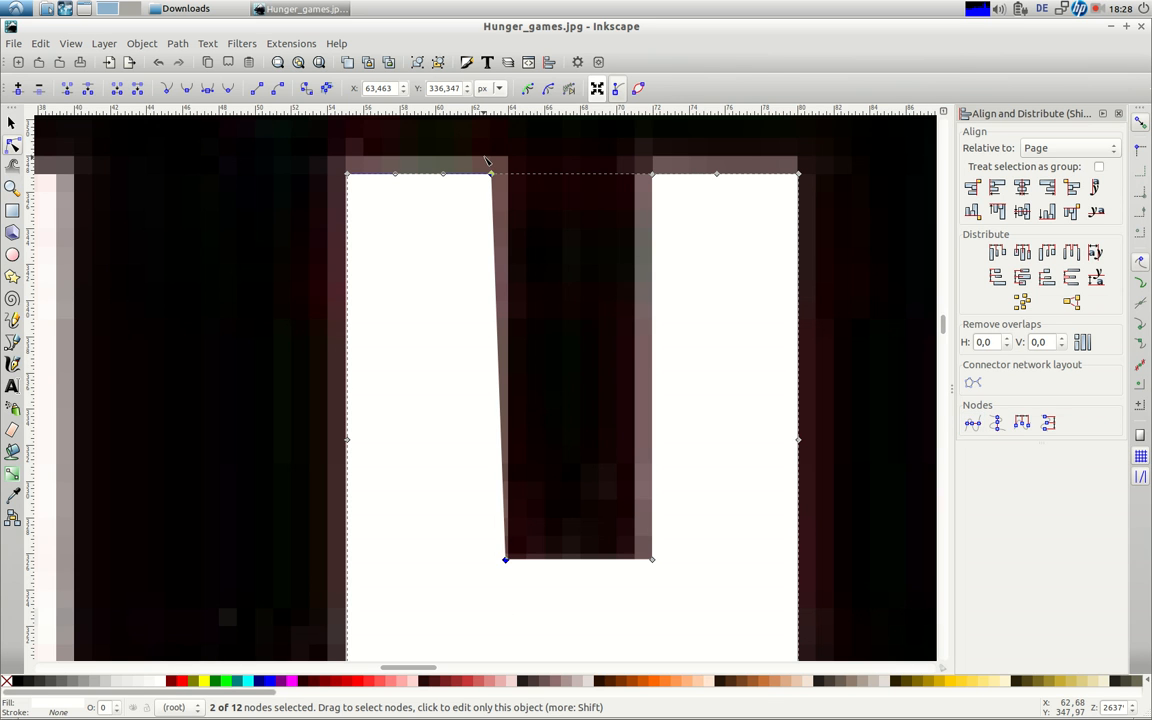
click(996, 424)
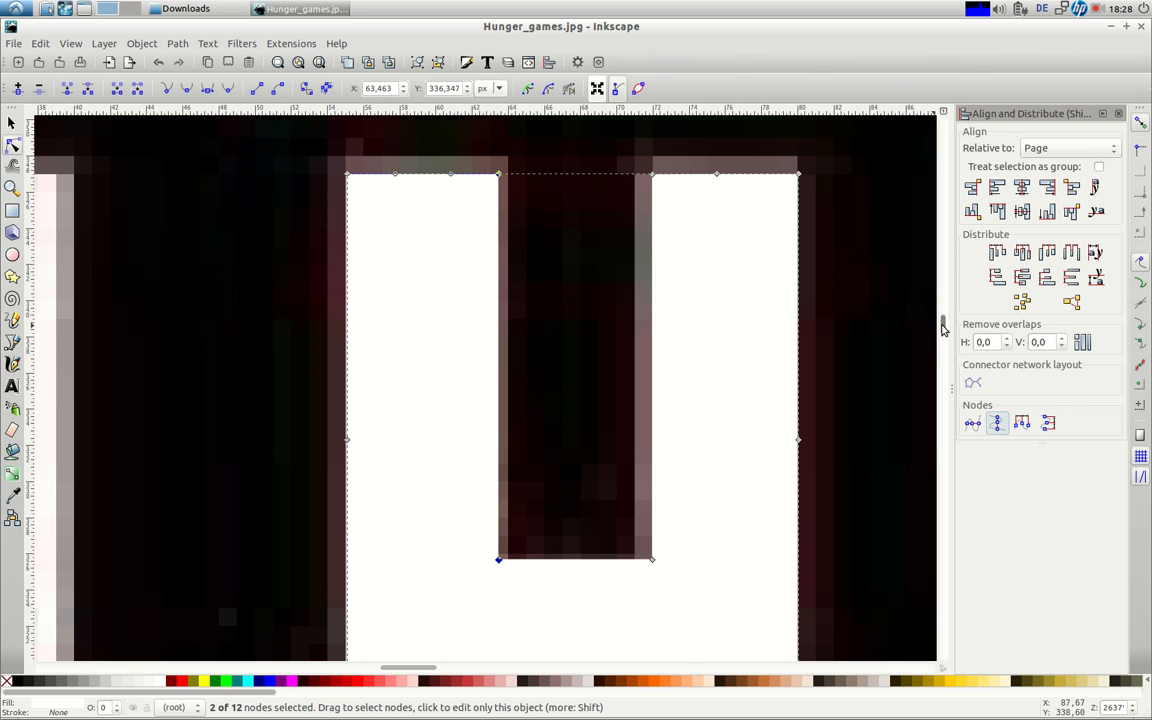
scroll(942, 328, down, 8)
scroll(942, 328, up, 7)
scroll(942, 328, up, 4)
scroll(942, 328, down, 9)
scroll(942, 328, up, 9)
scroll(942, 328, down, 5)
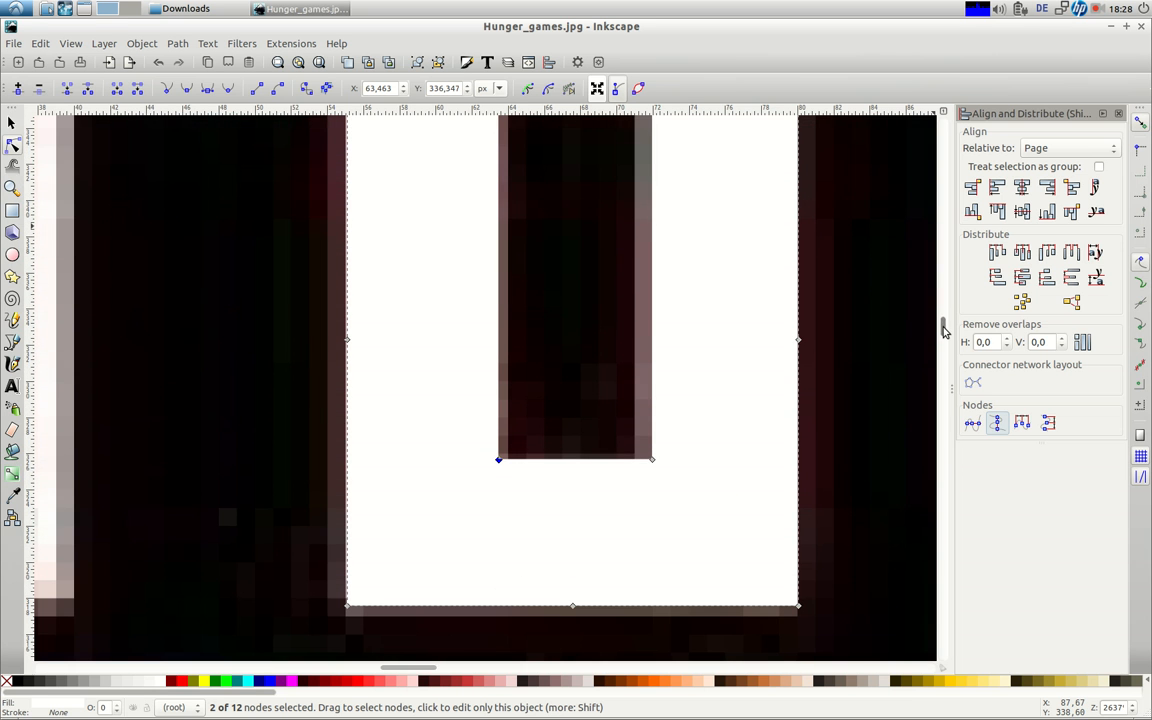
drag(825, 355, 767, 318)
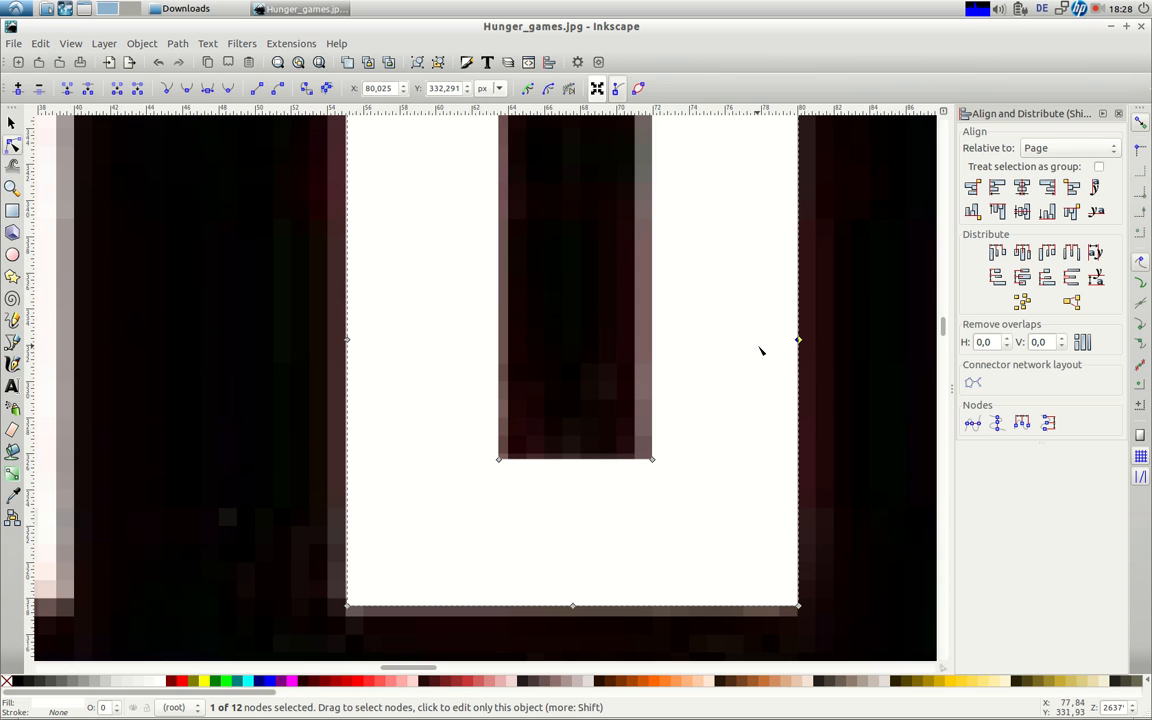
key(Delete)
drag(303, 318, 370, 391)
key(Delete)
click(572, 605)
key(Delete)
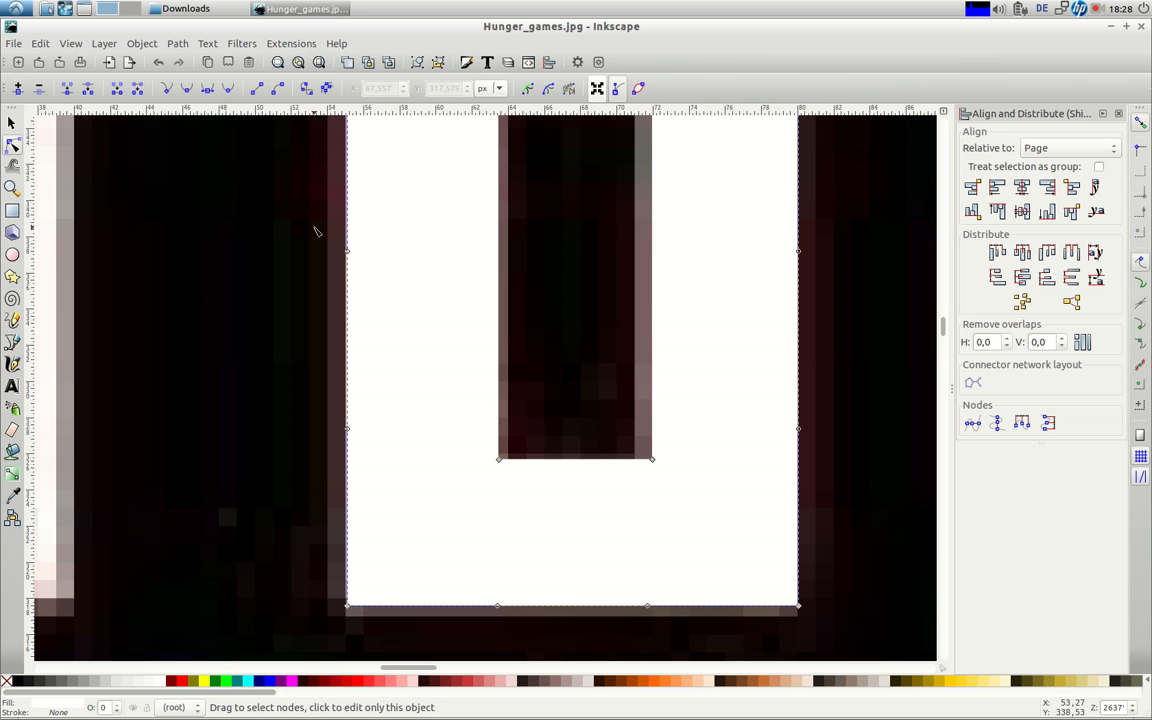
- Check the U against the whole cover and open its fill and stroke settings
click(277, 62)
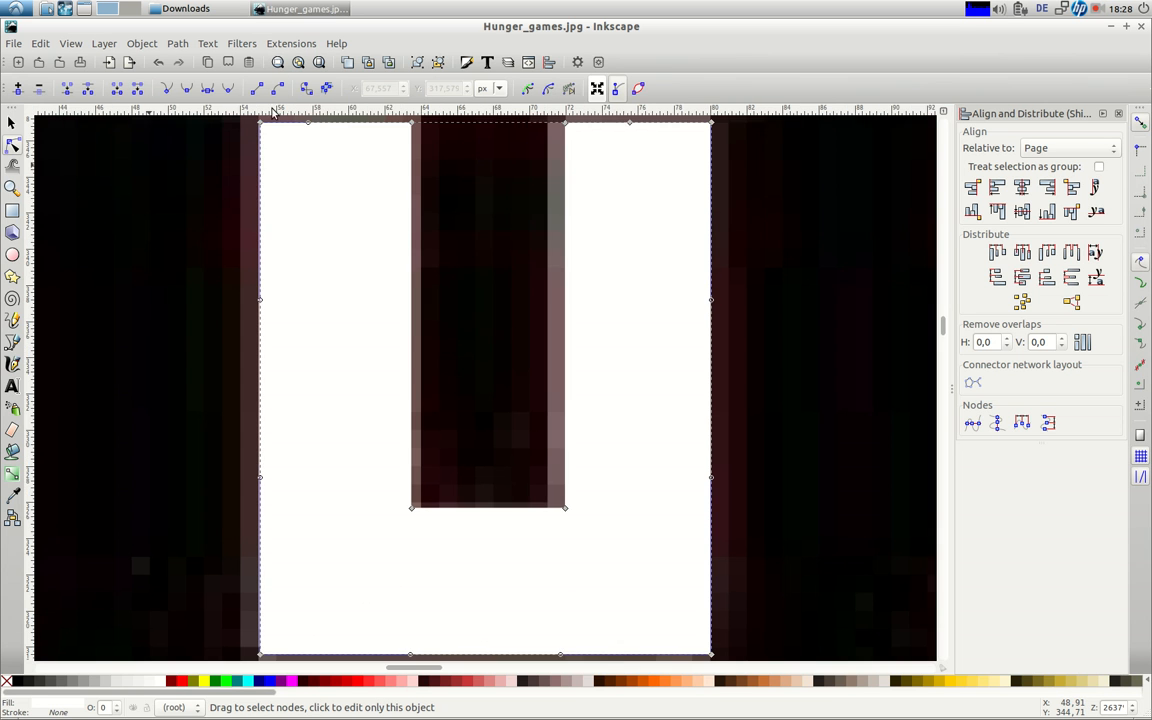
click(297, 63)
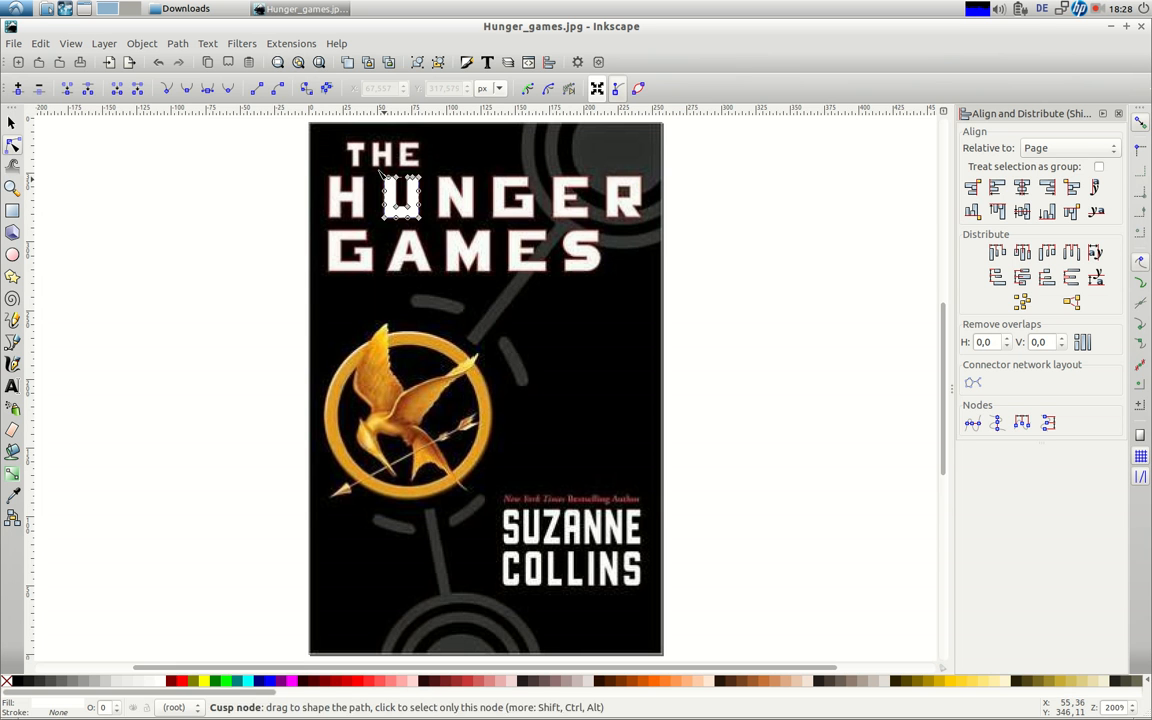
click(277, 63)
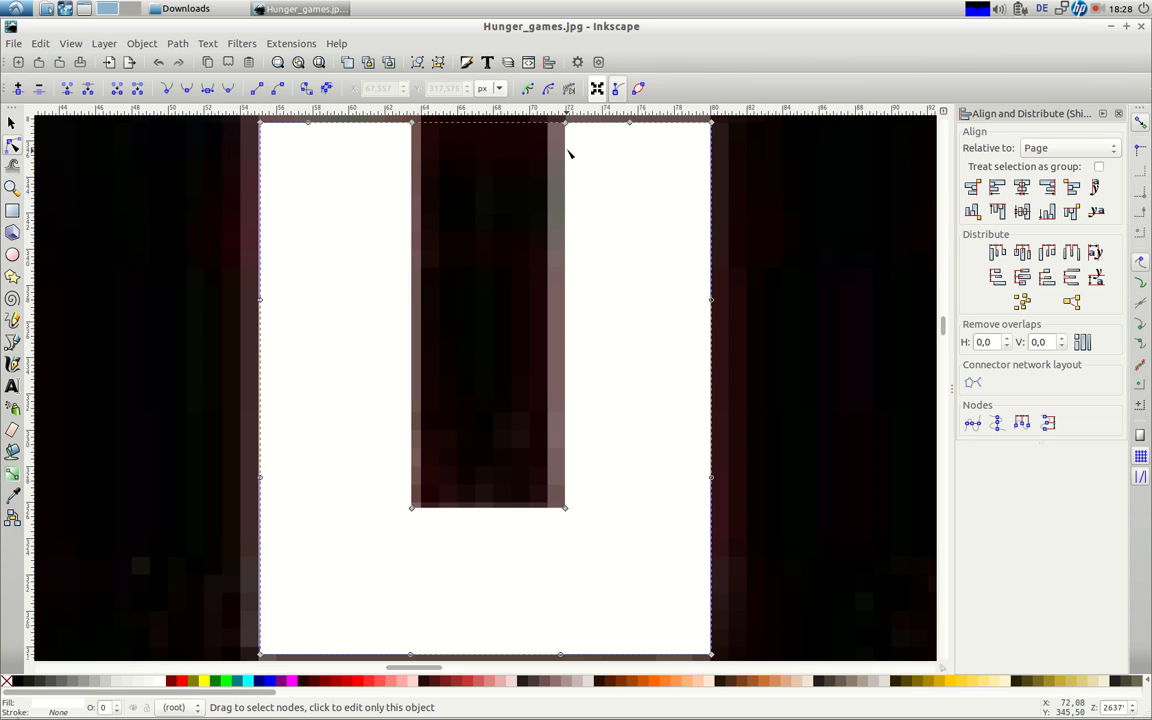
click(466, 63)
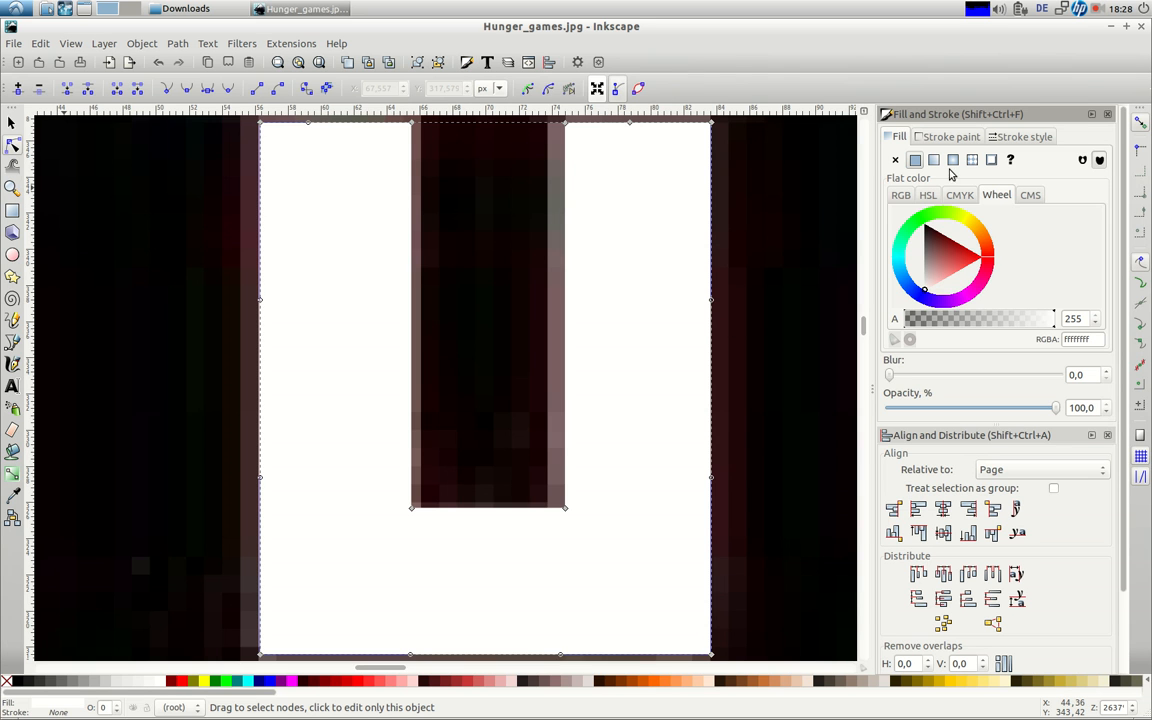
click(944, 138)
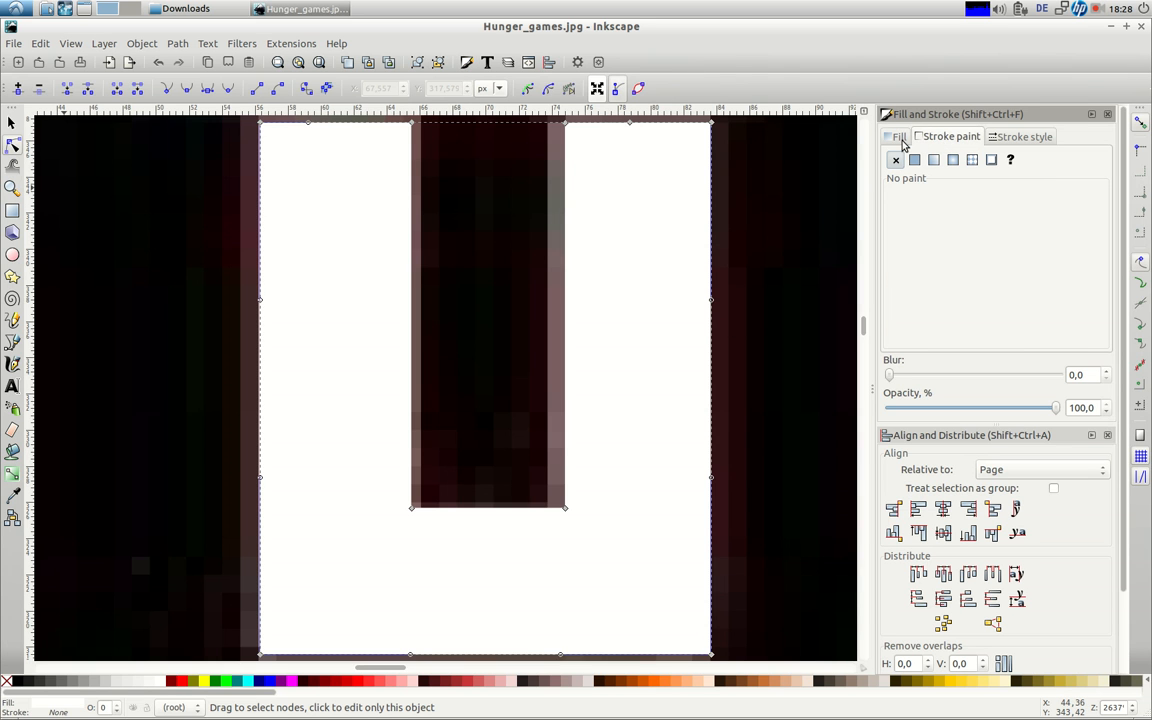
click(899, 138)
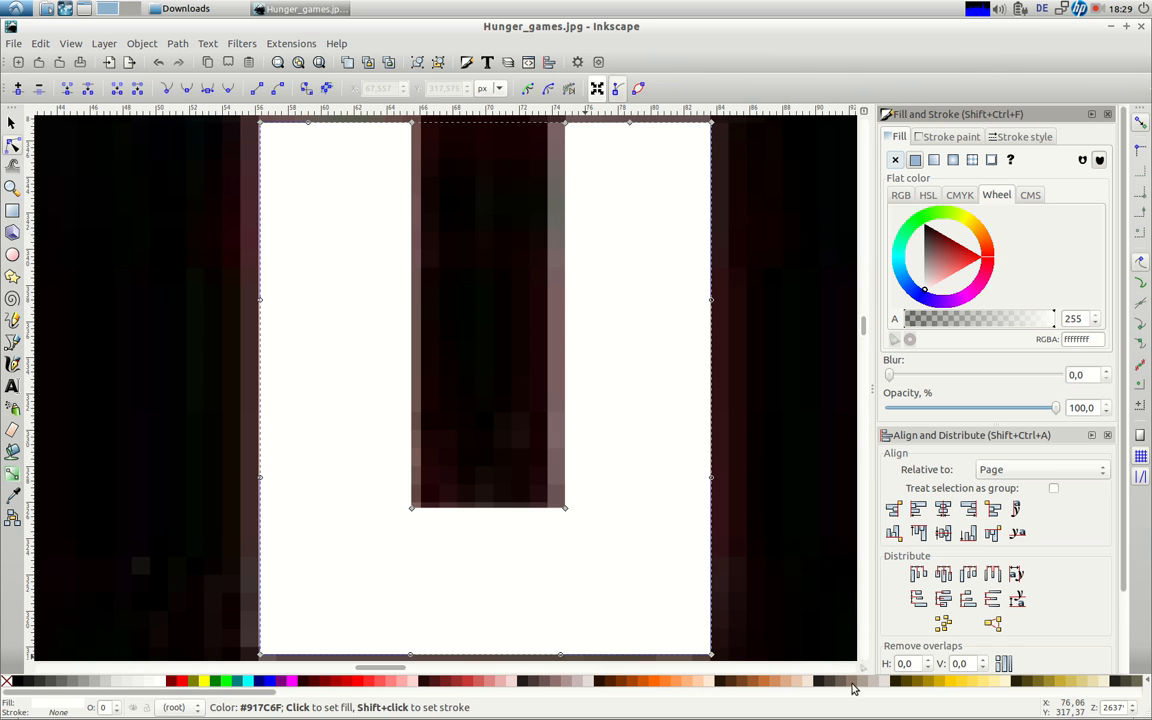
- Try orange and brown fills on the U and set the fill back to white
click(638, 684)
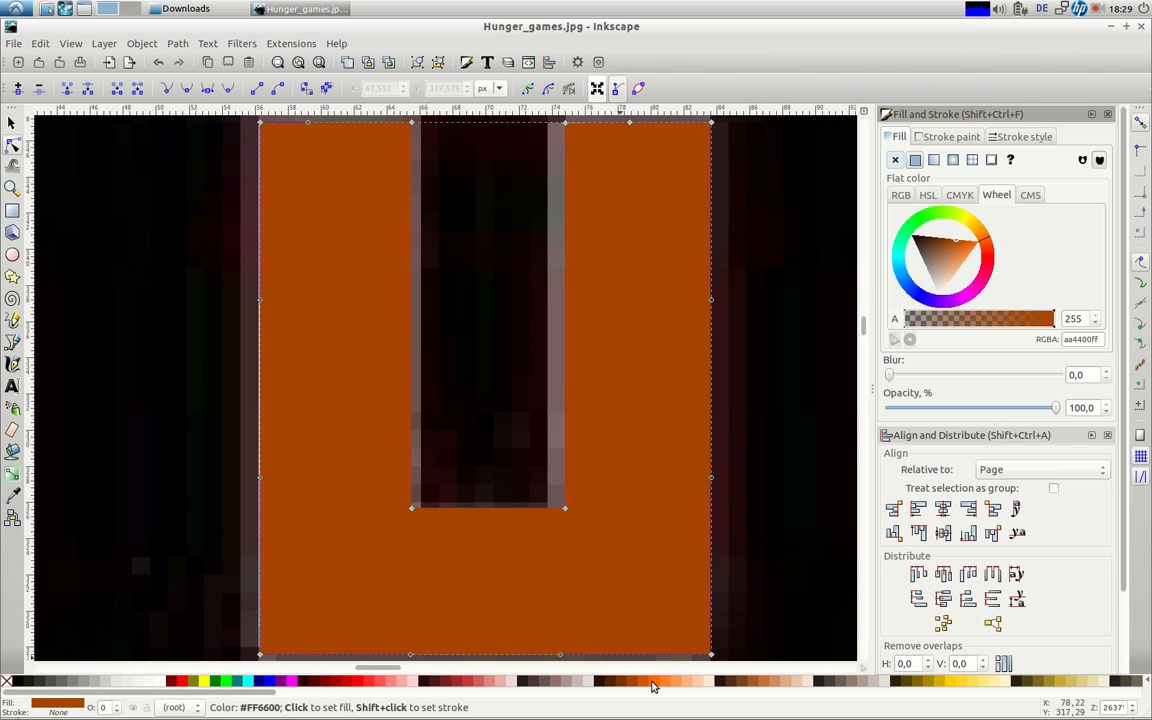
click(650, 684)
click(931, 245)
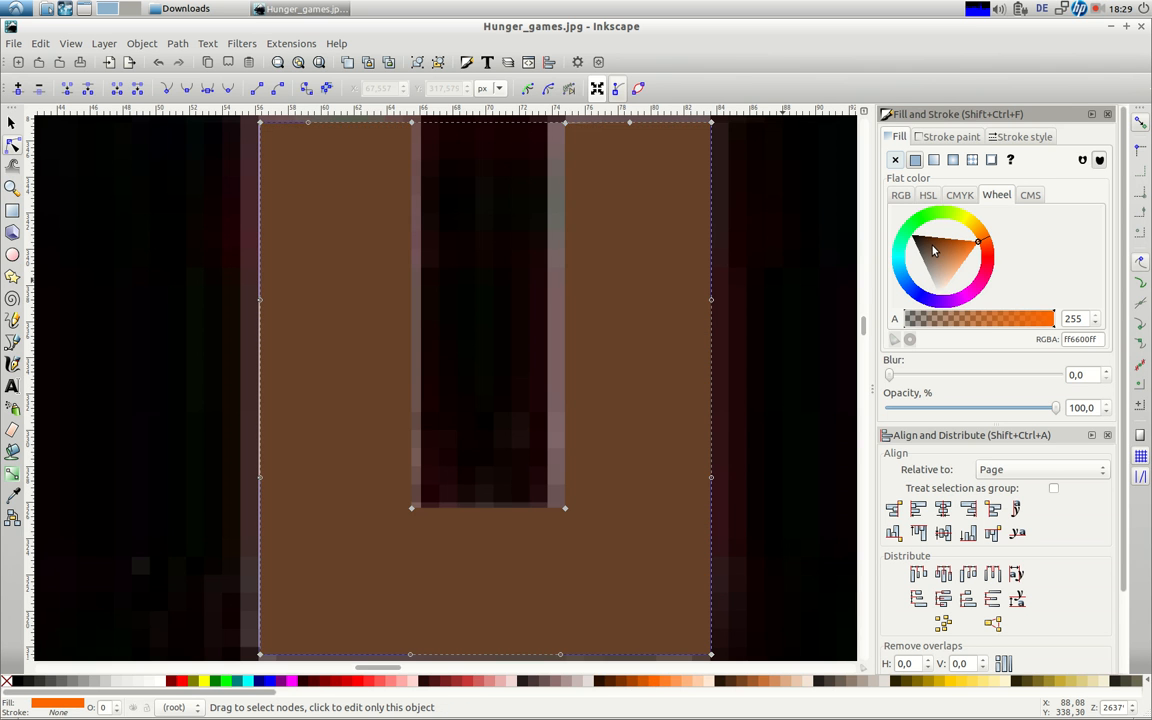
click(901, 196)
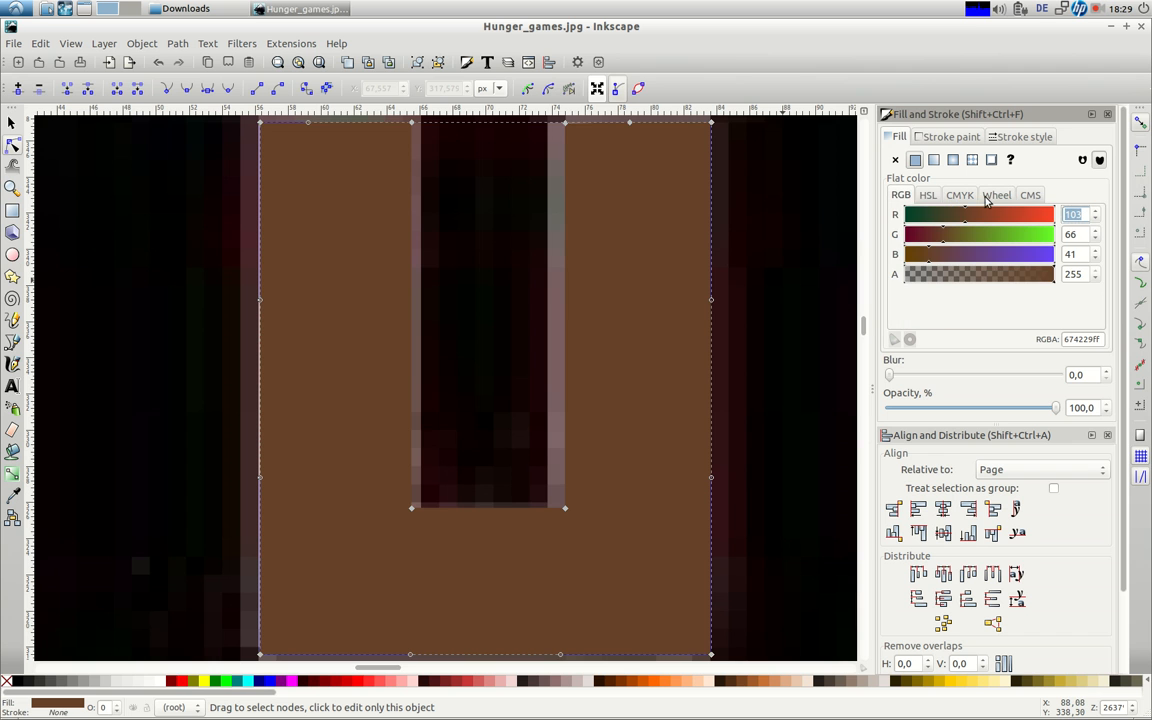
click(158, 682)
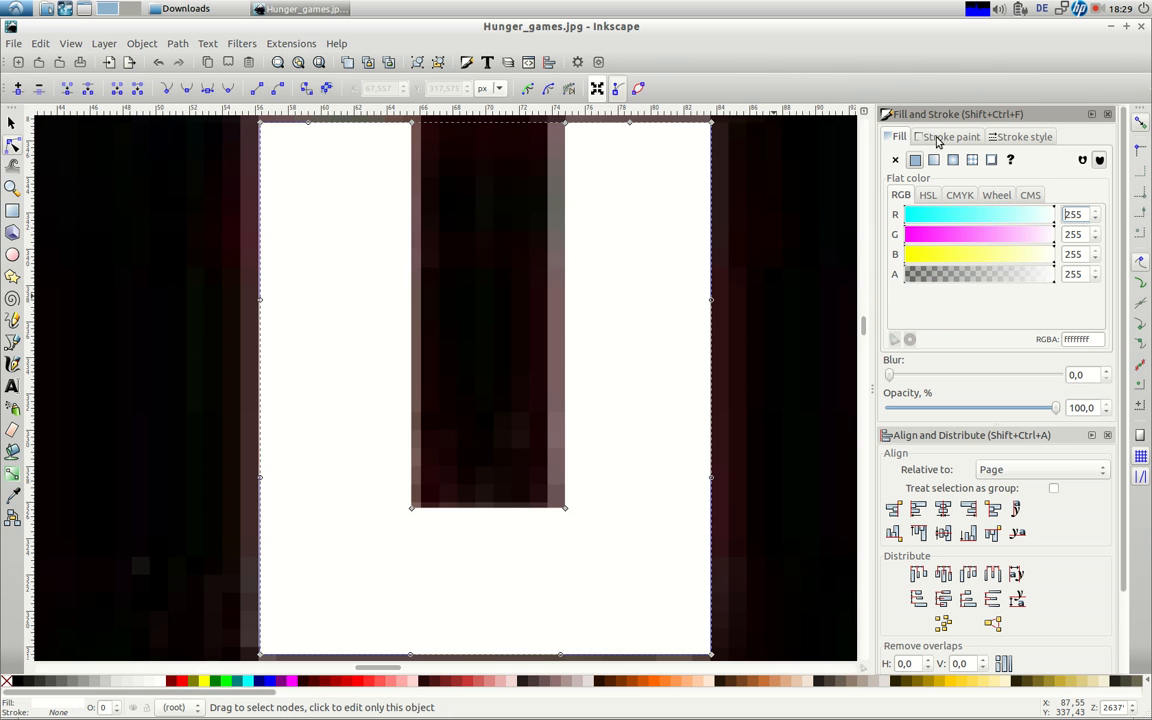
- Give the U a flat red stroke with the RGBA value ec0000ff
click(943, 138)
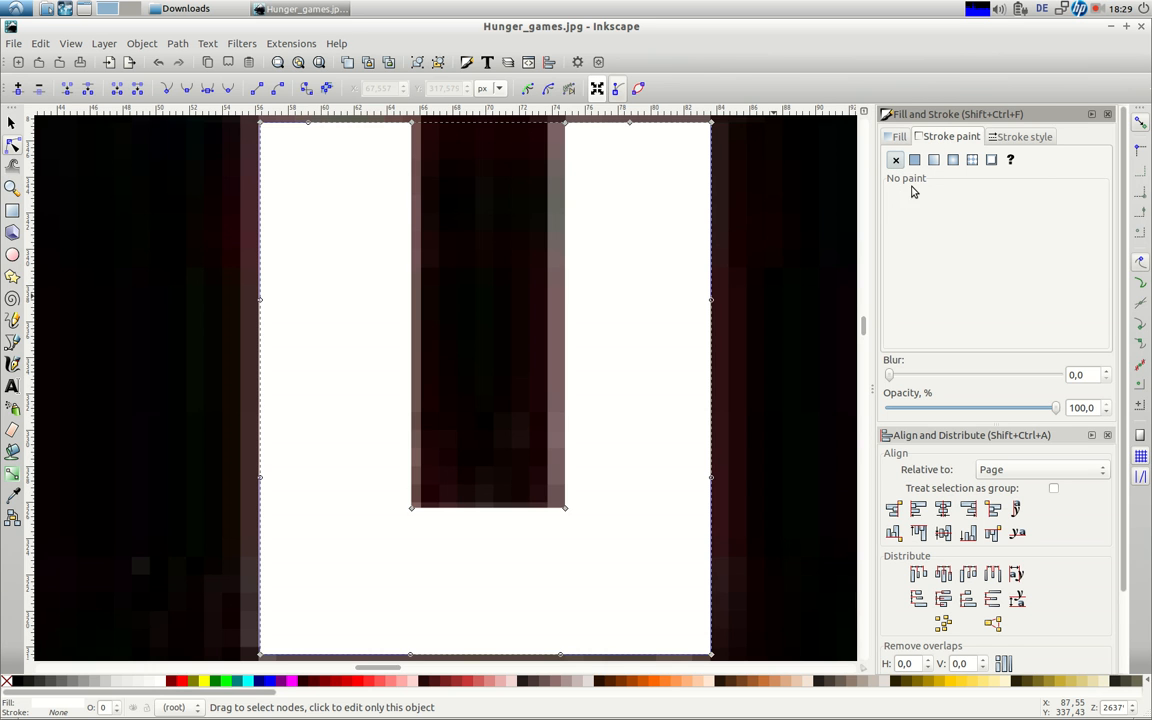
click(914, 161)
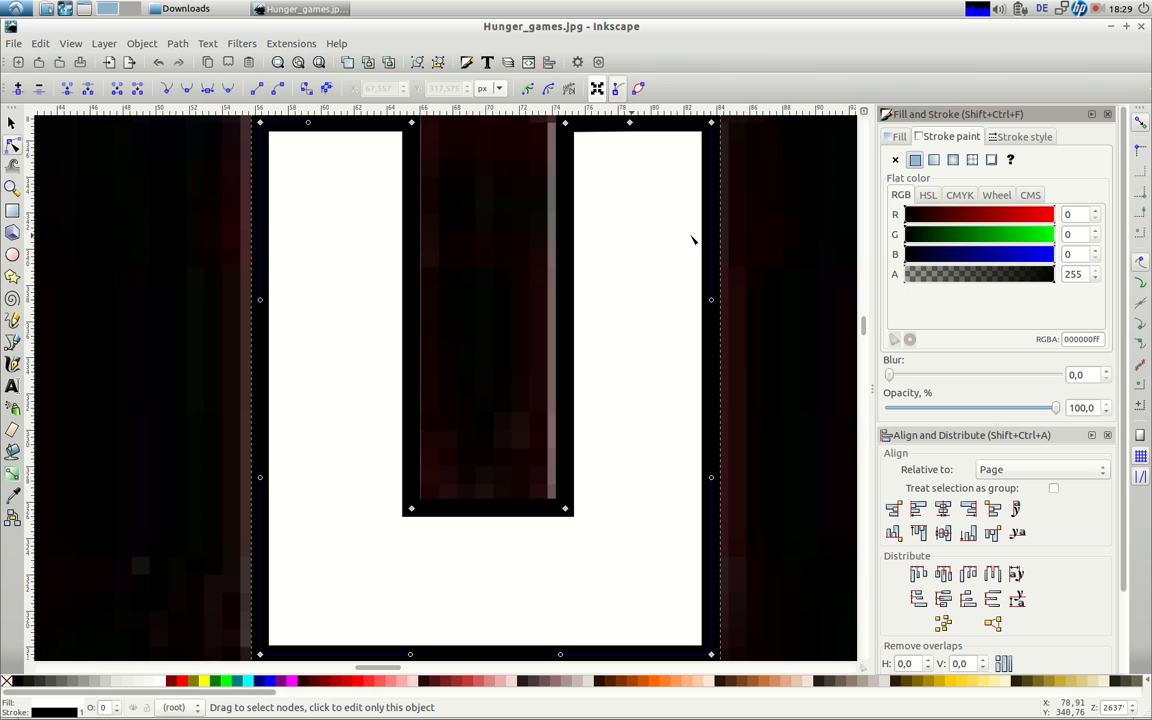
click(1044, 217)
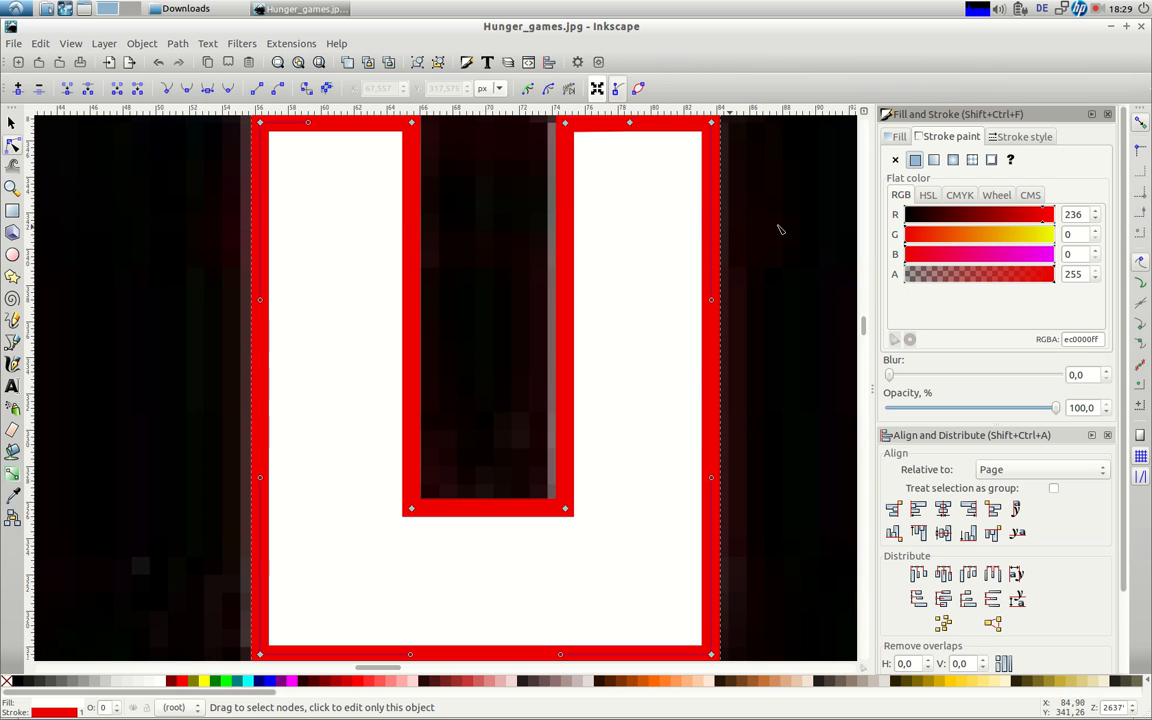
- Trace the letter N of HUNGER into a vector shape with the Paint Bucket tool
click(319, 63)
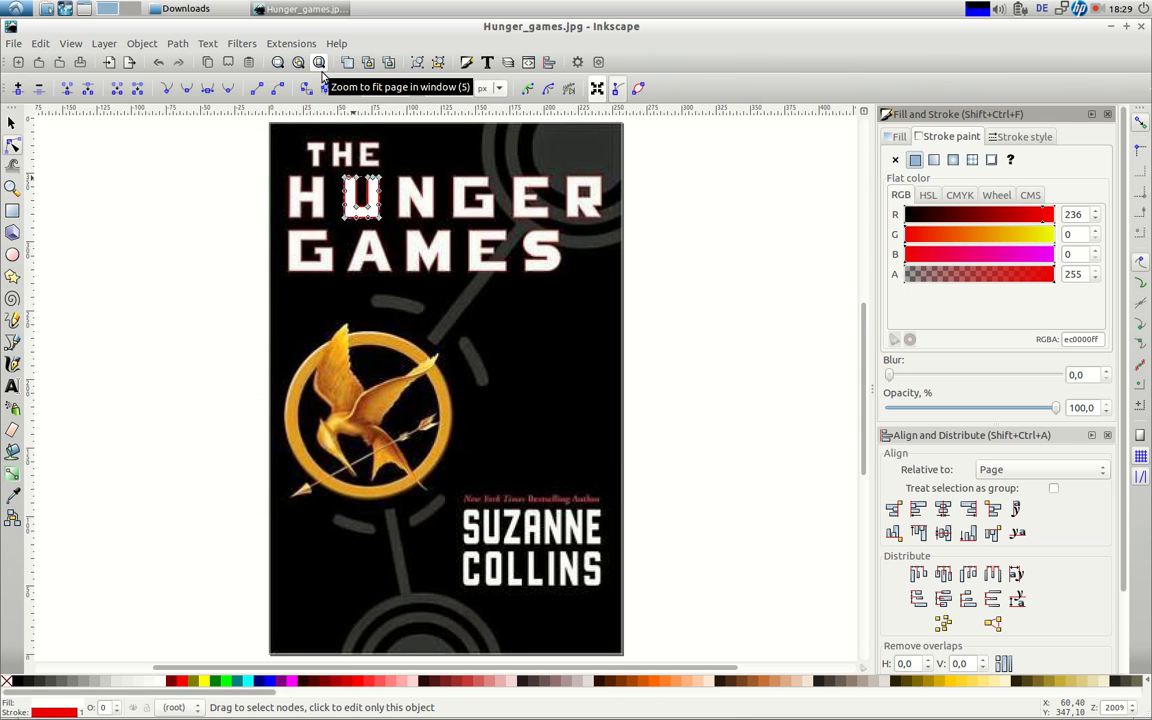
click(12, 122)
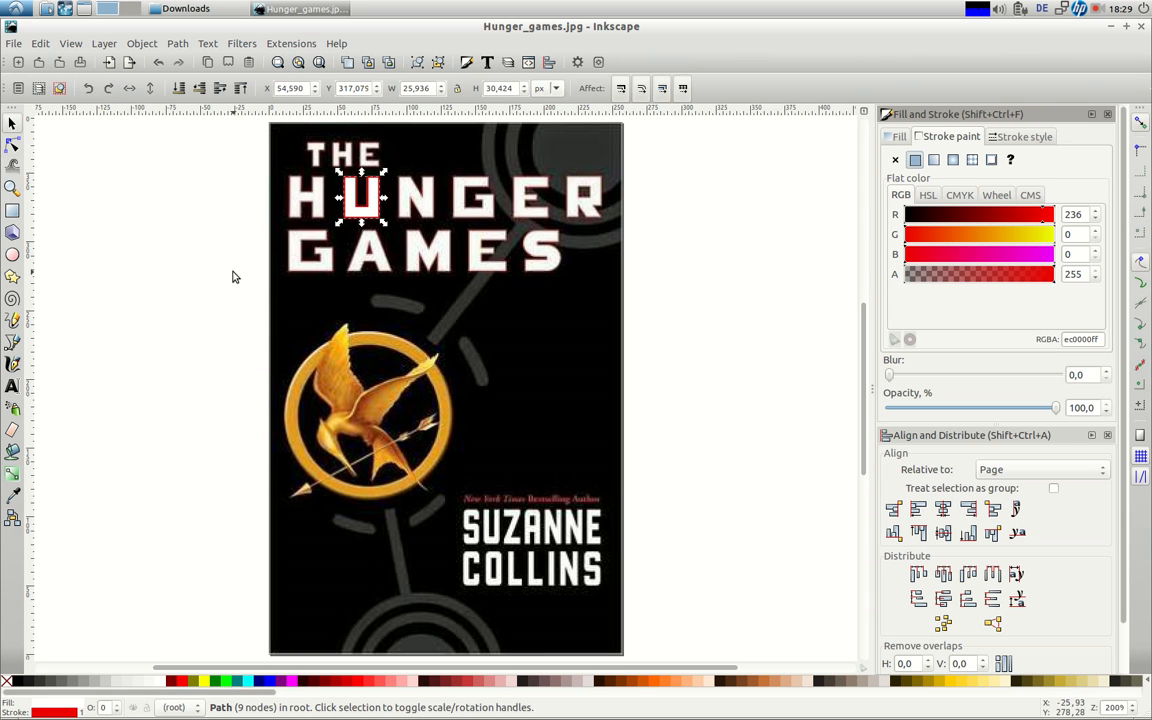
click(12, 187)
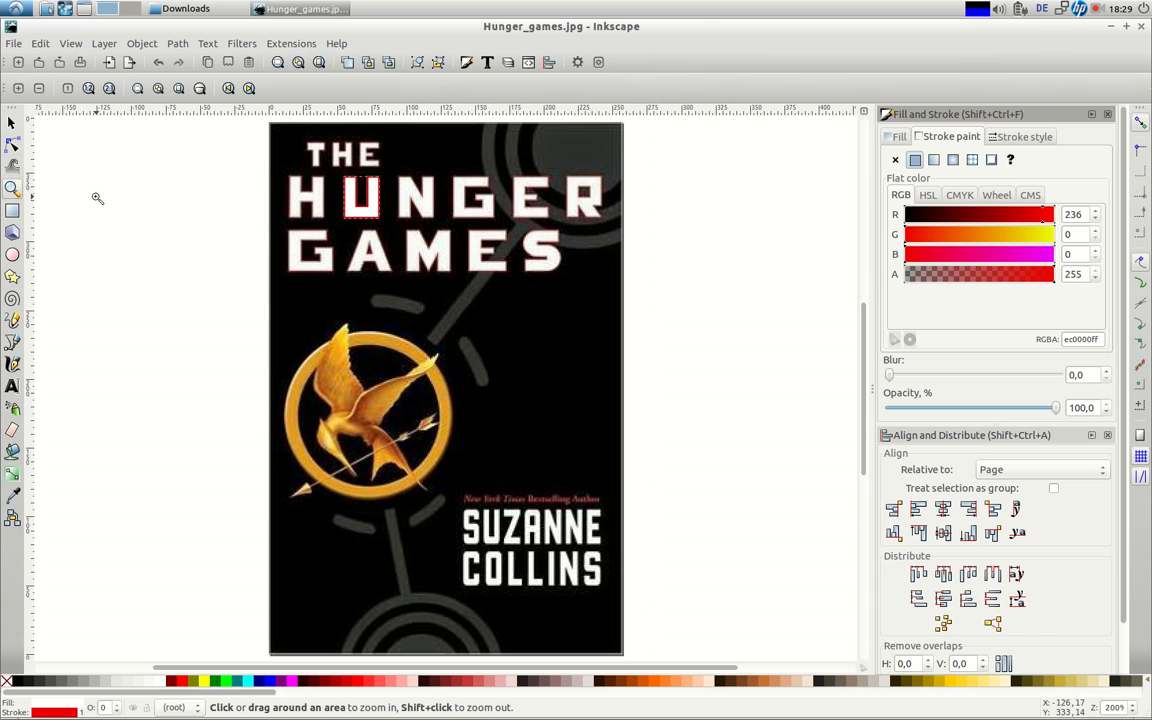
drag(386, 160, 413, 229)
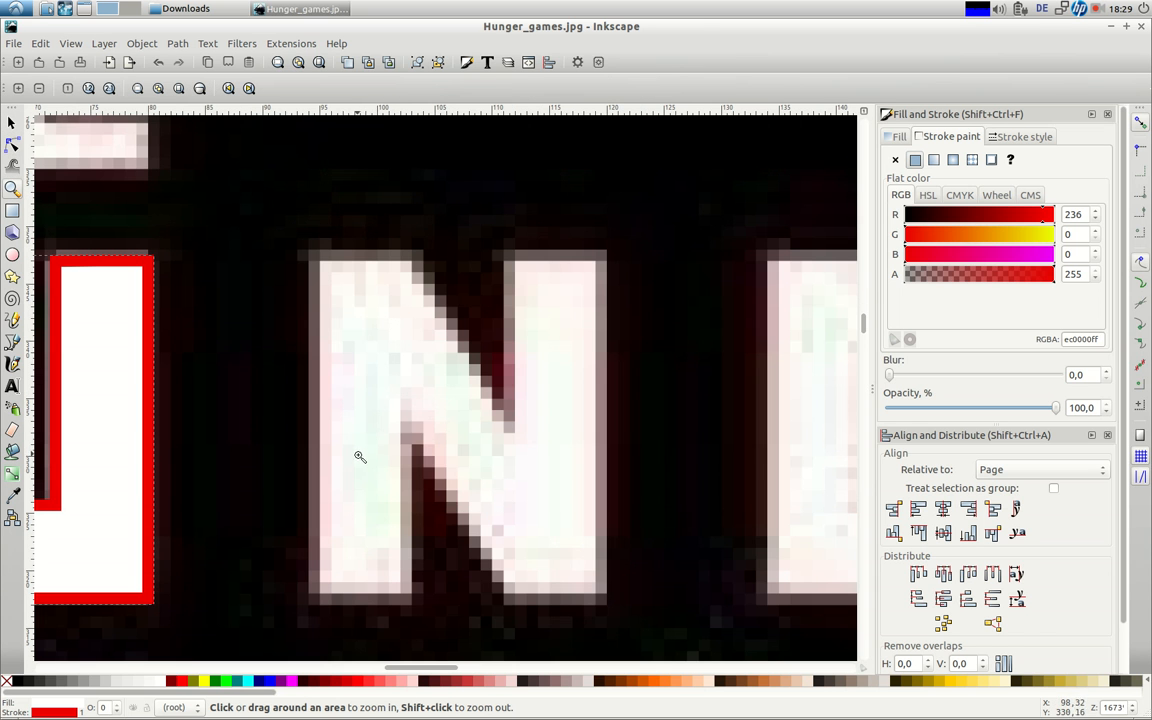
click(13, 451)
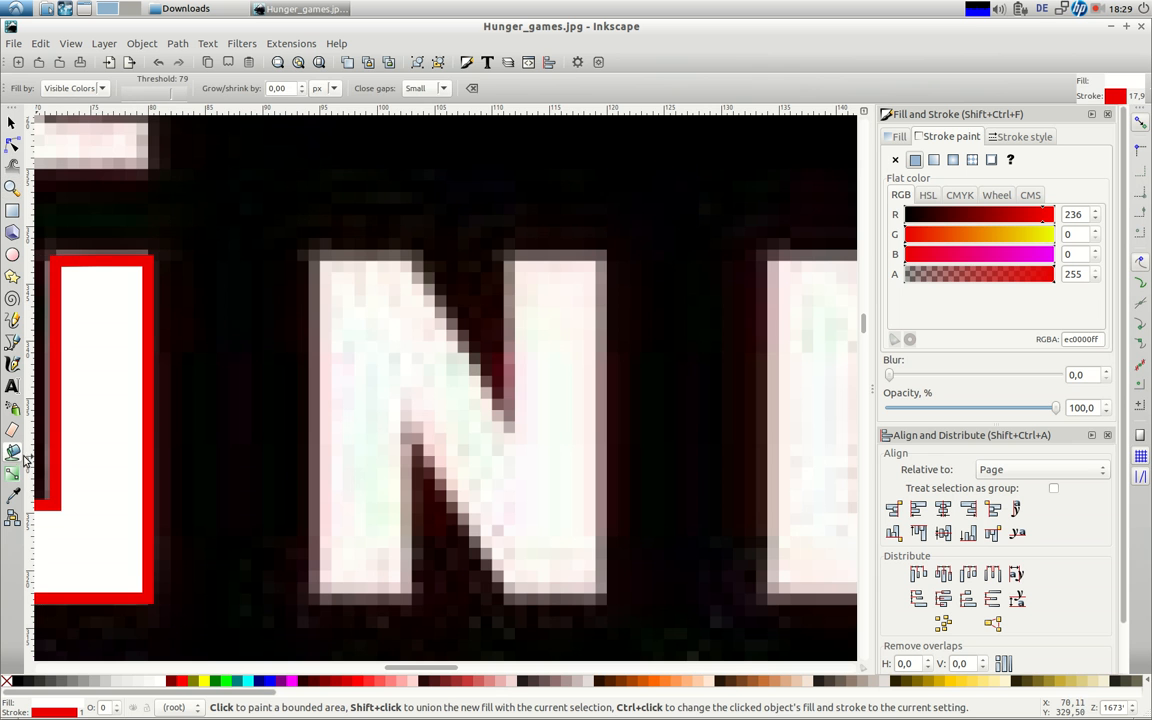
click(357, 369)
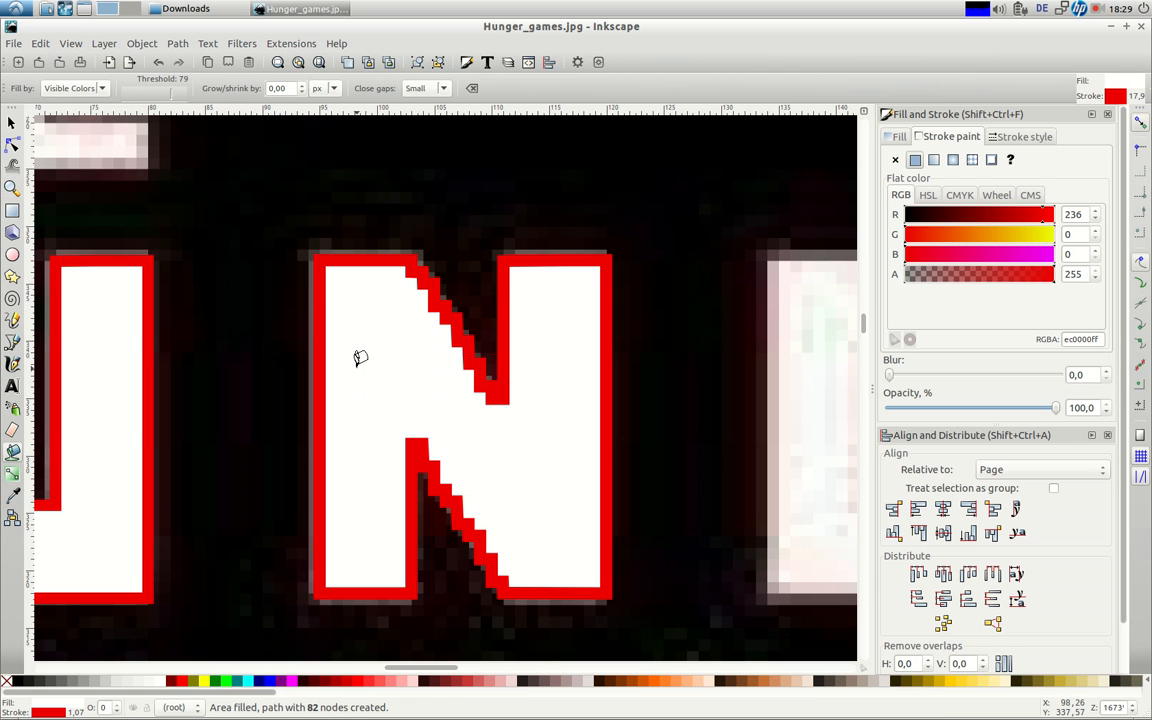
- Delete the stair-step nodes along both diagonals of the traced N and move the shape aside, over the neighbouring letter G
click(12, 145)
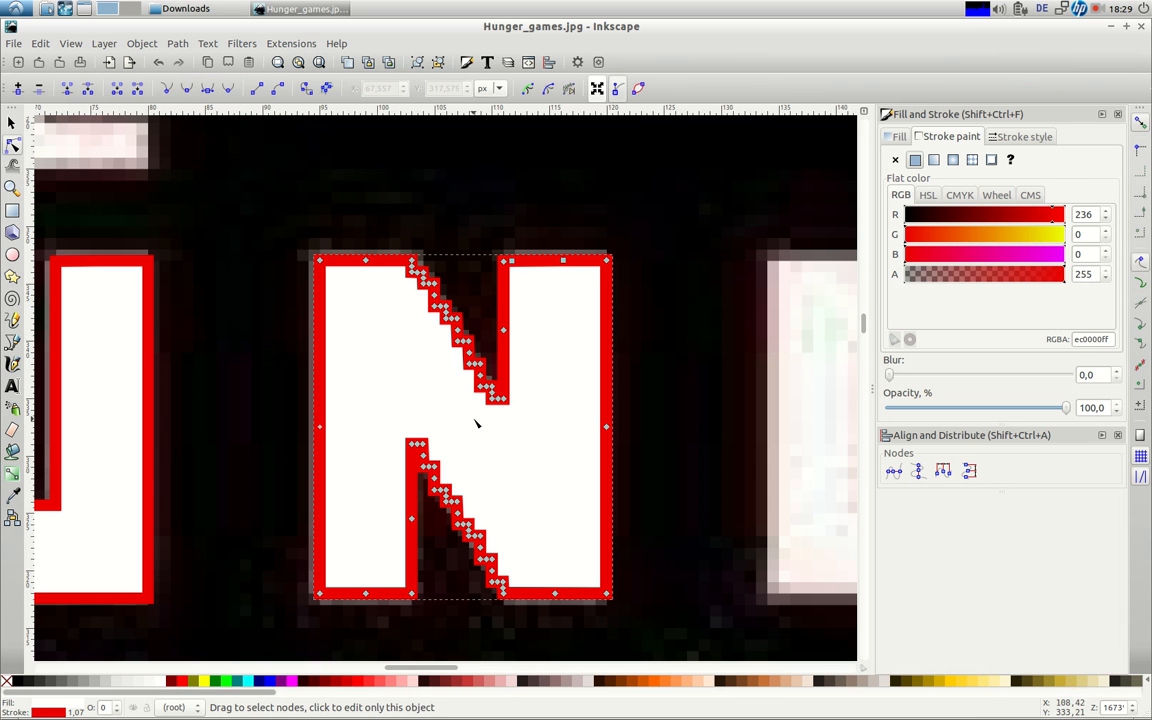
drag(495, 430, 419, 258)
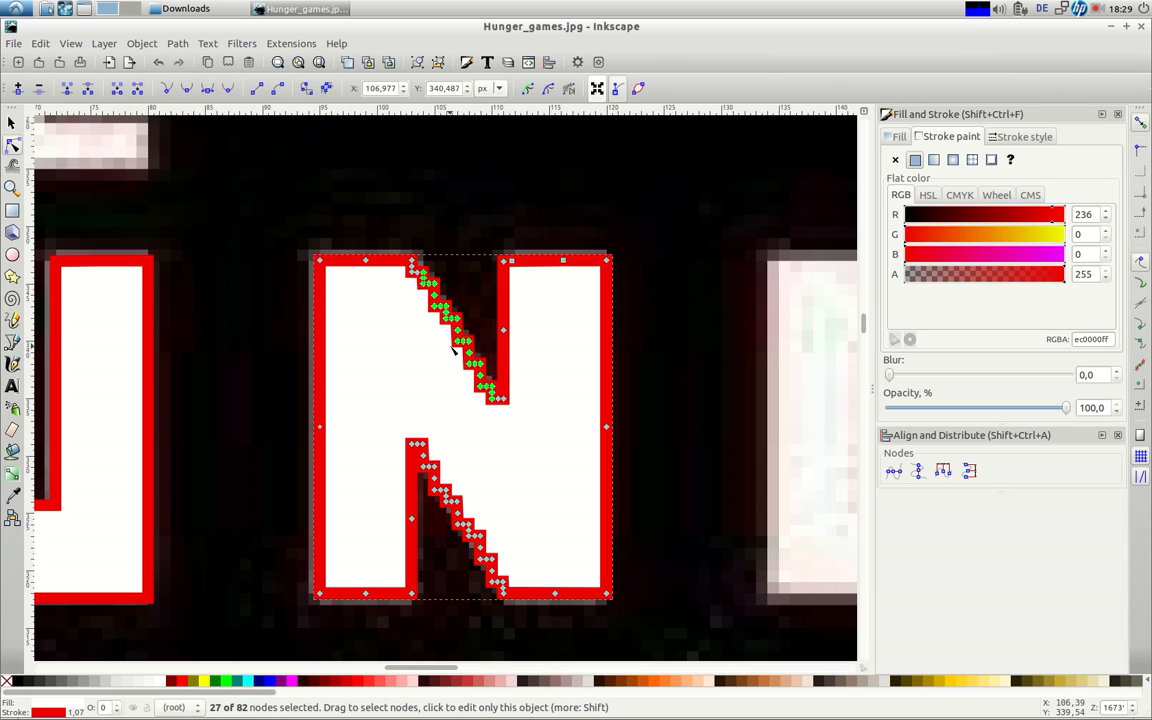
key(Delete)
drag(419, 417, 492, 623)
key(Delete)
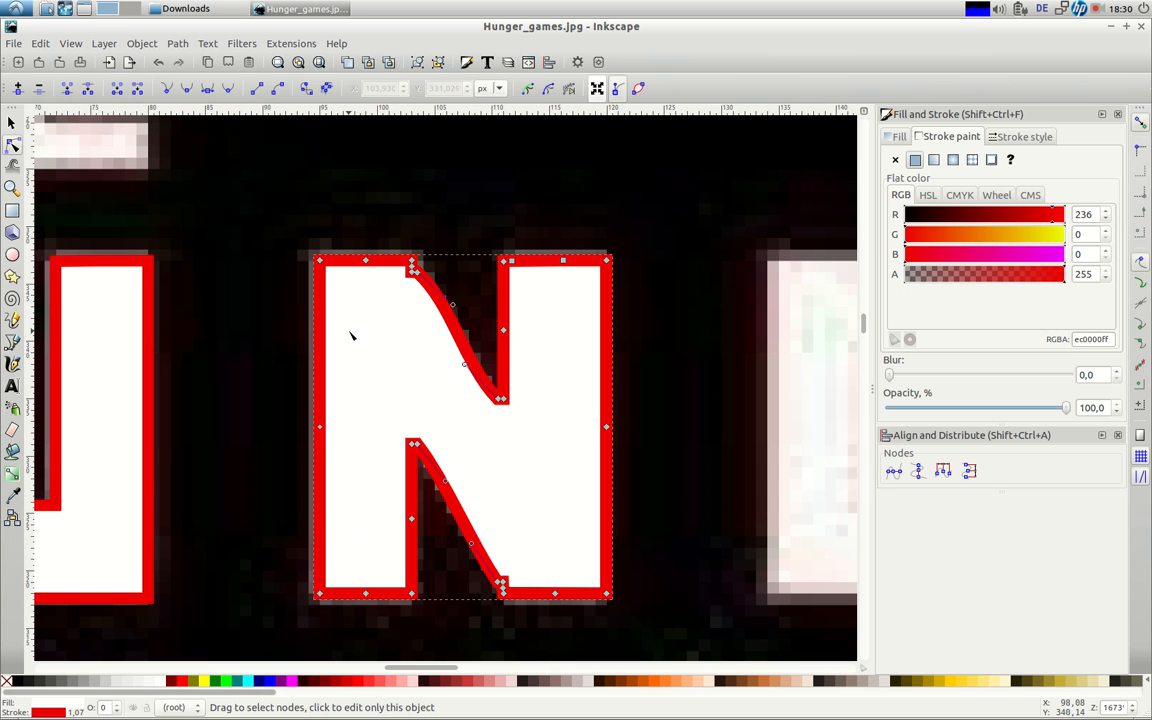
click(12, 122)
drag(347, 360, 681, 355)
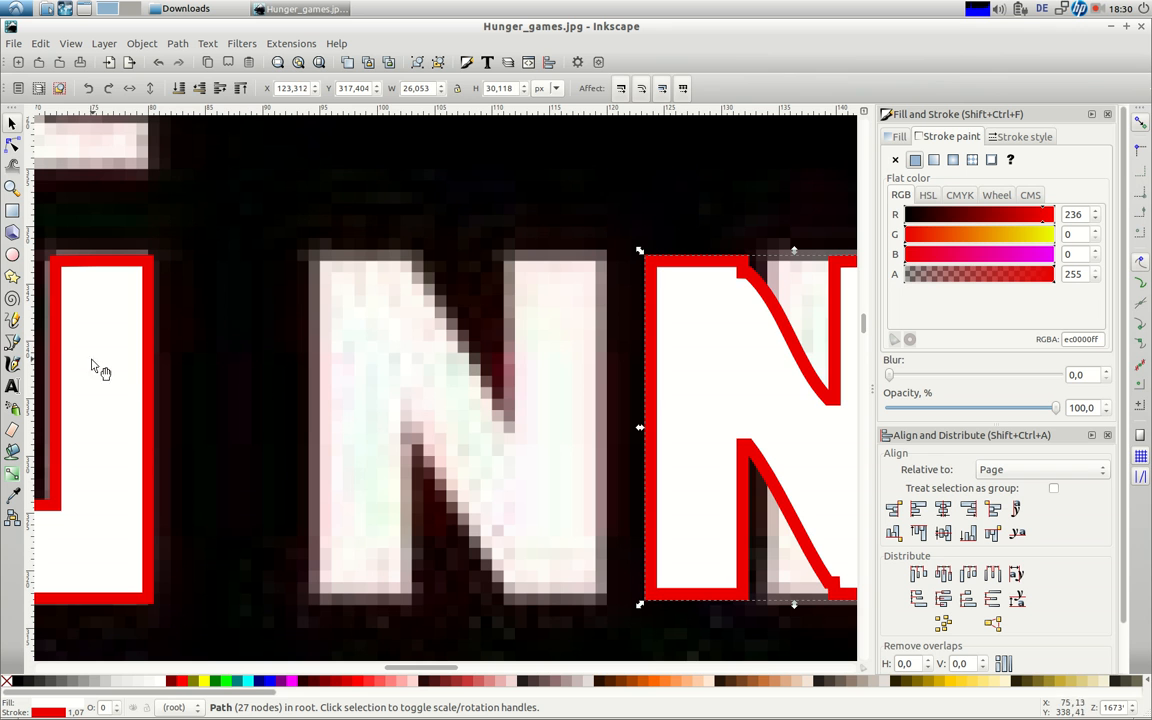
- Draw a closed outline around the N of HUNGER in the cover image with straight Bezier segments, one node per corner
click(12, 343)
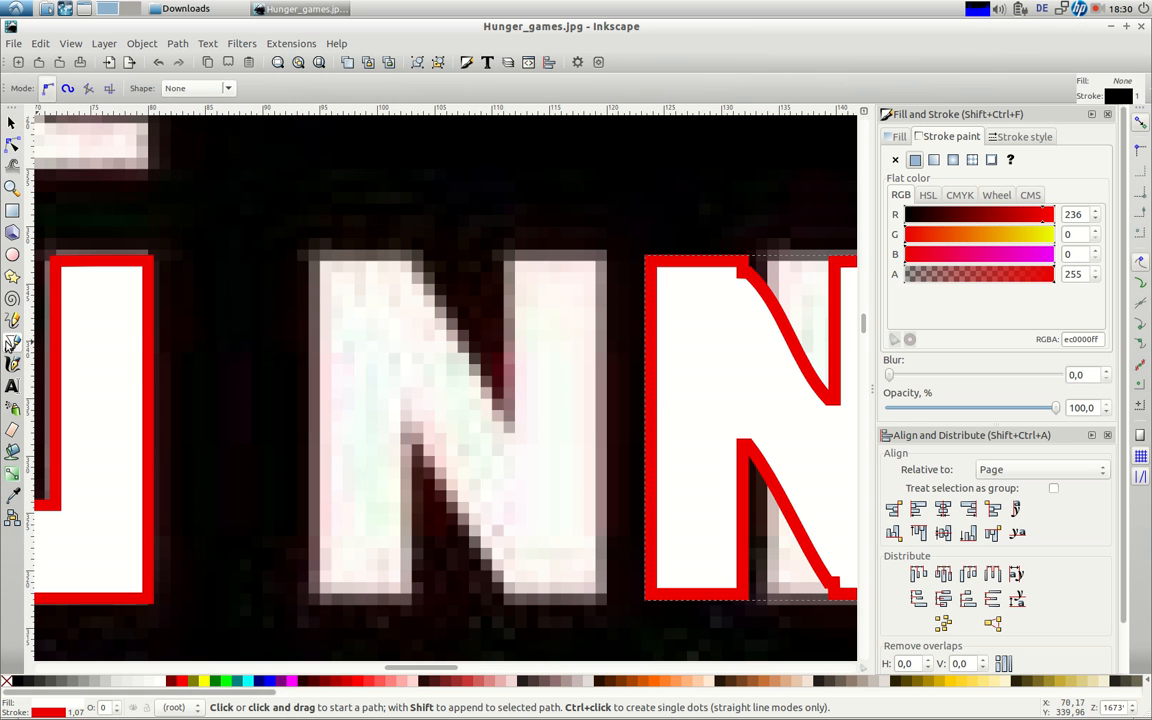
click(315, 256)
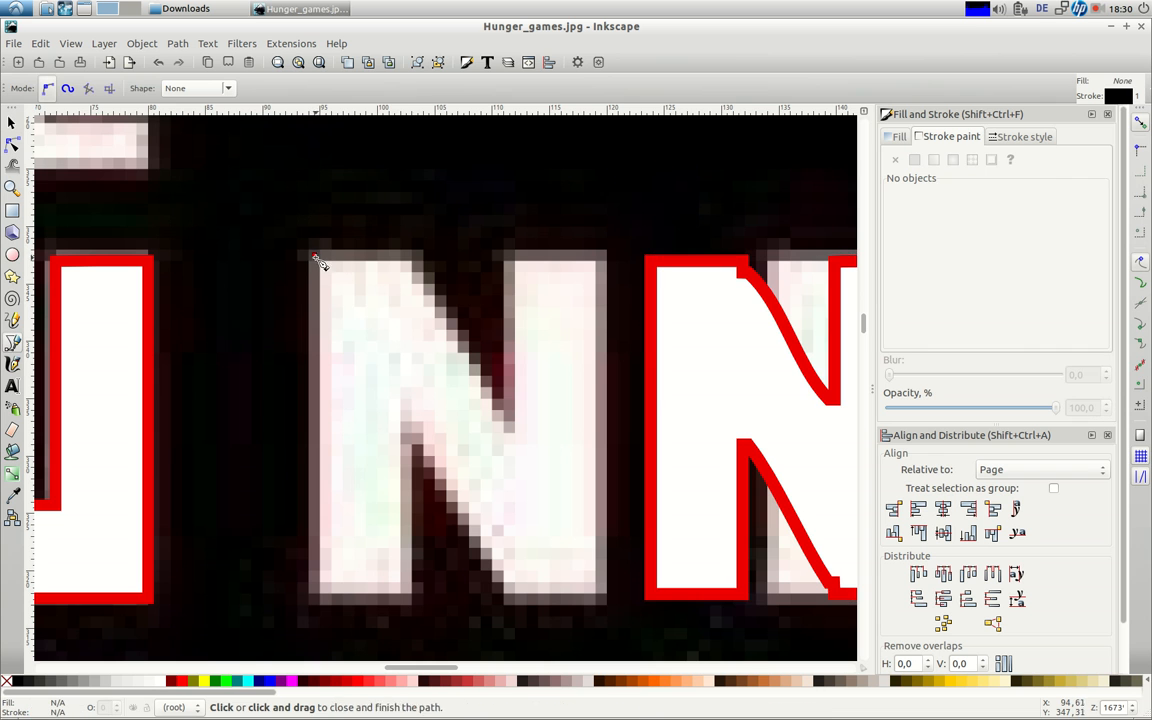
click(410, 258)
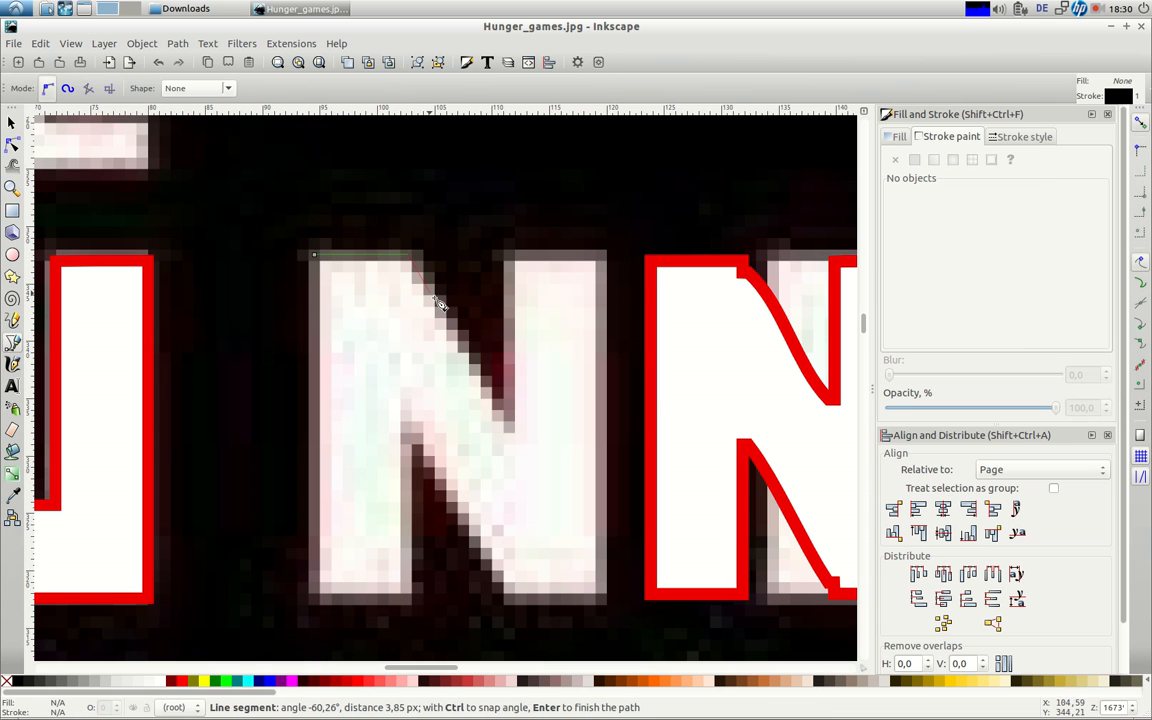
click(512, 259)
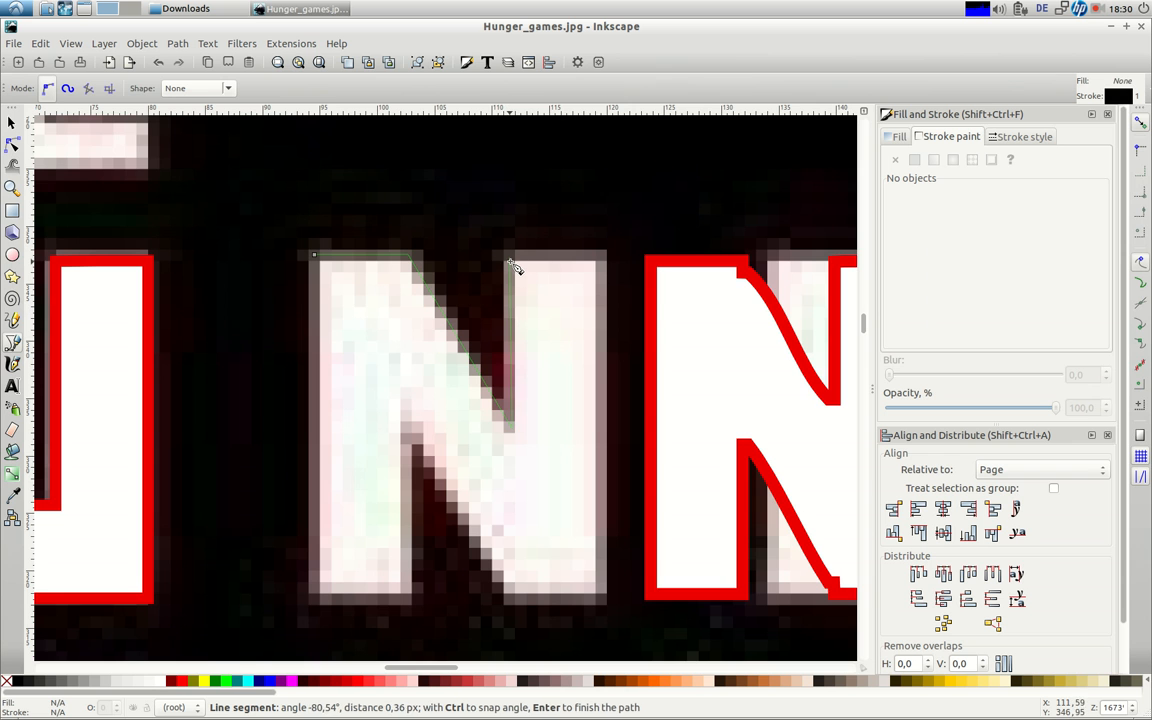
click(603, 259)
click(604, 602)
click(509, 598)
click(409, 433)
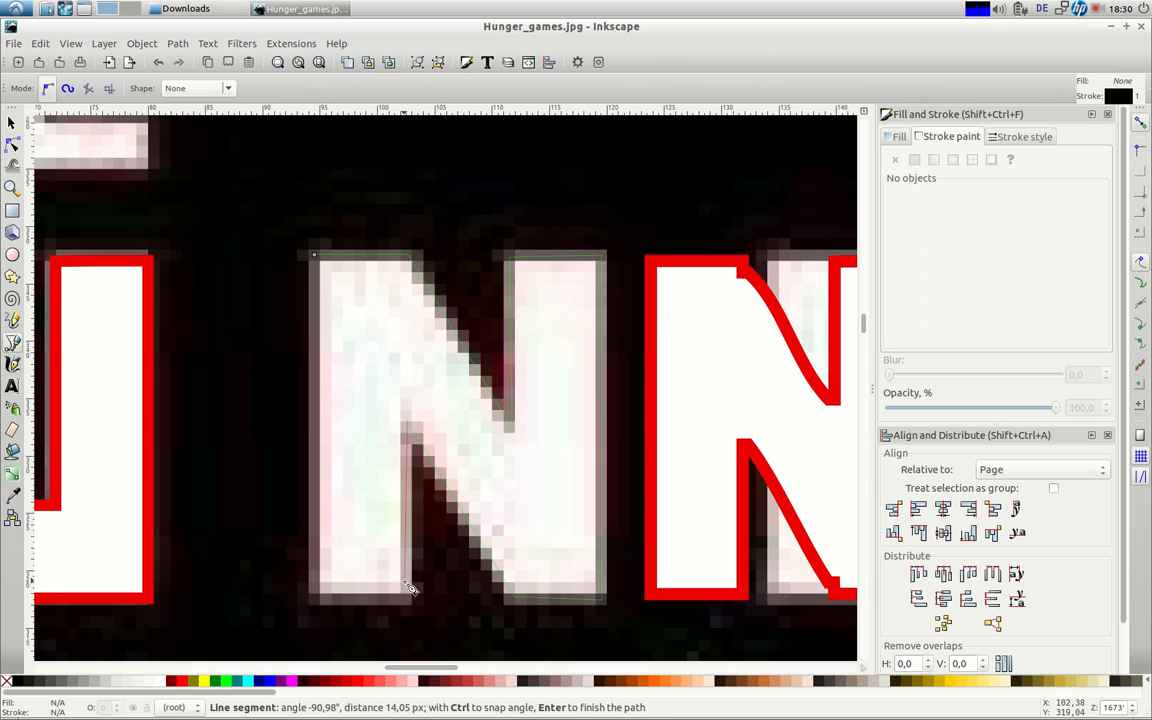
click(409, 599)
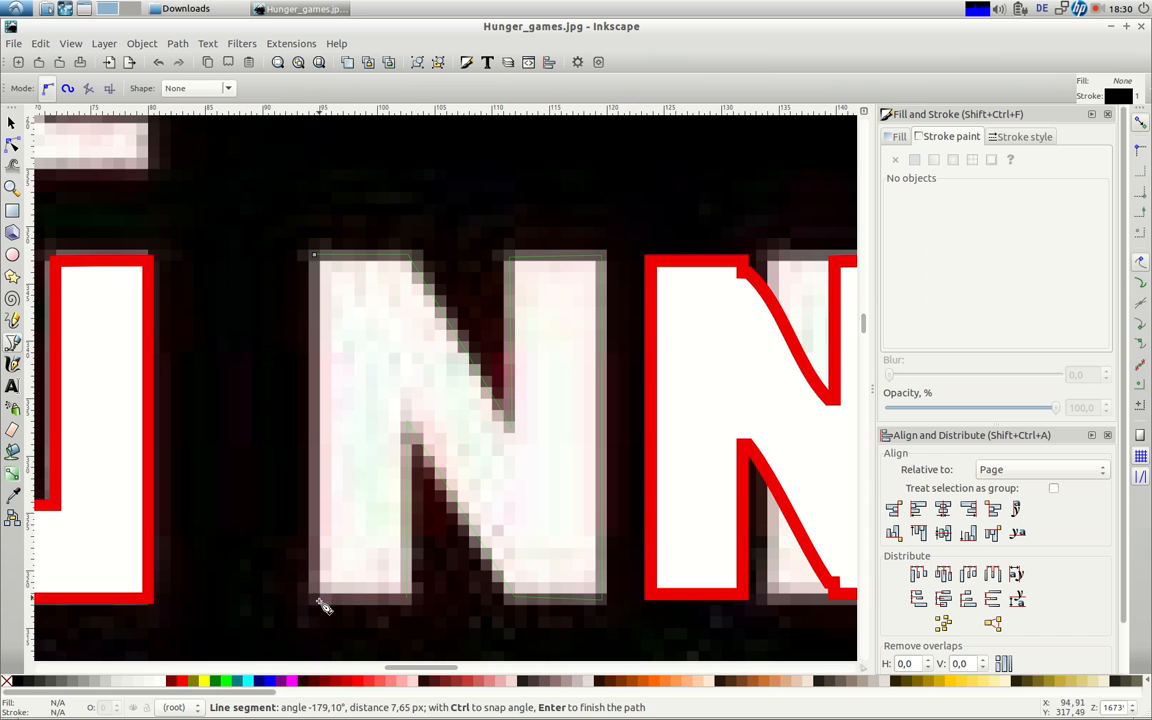
click(316, 599)
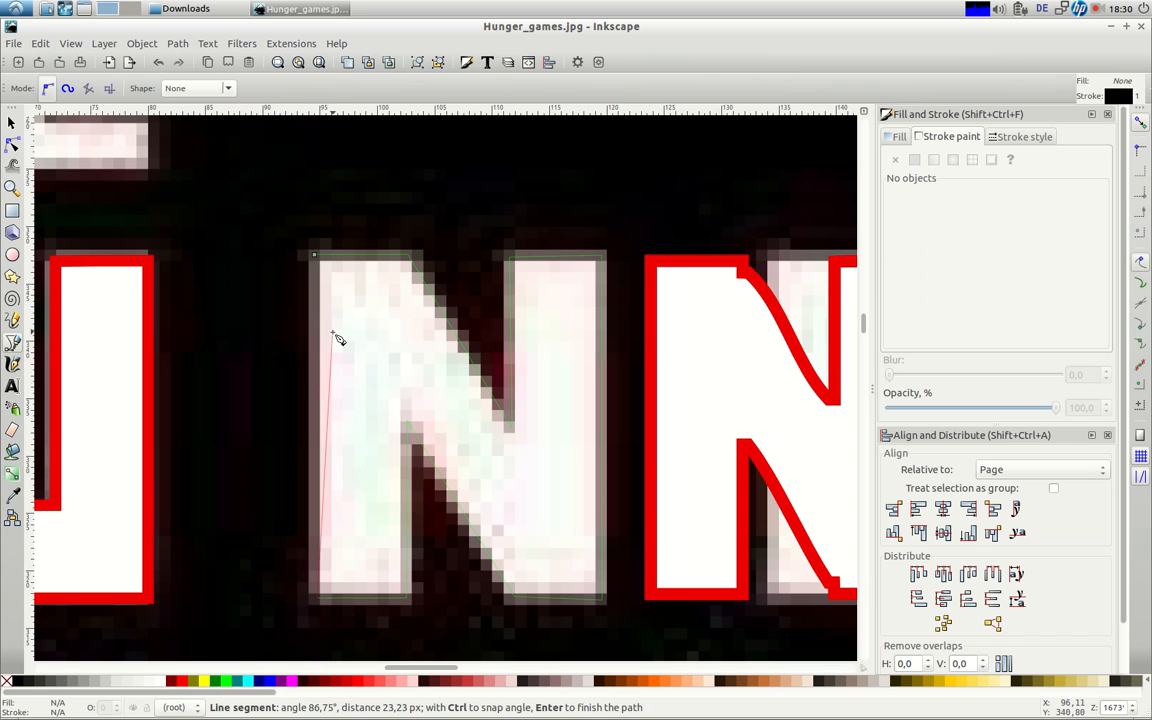
click(313, 257)
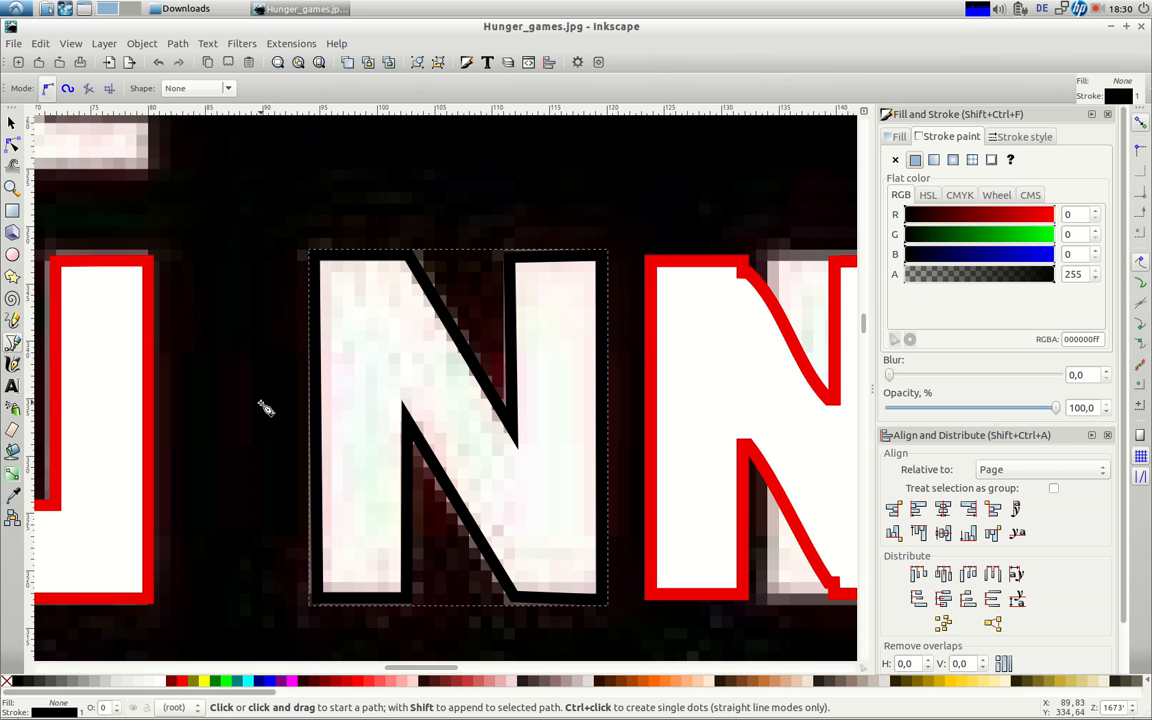
- Give the hand-drawn N a white fill and a flat red stroke with the RGBA value f90000ff
click(161, 683)
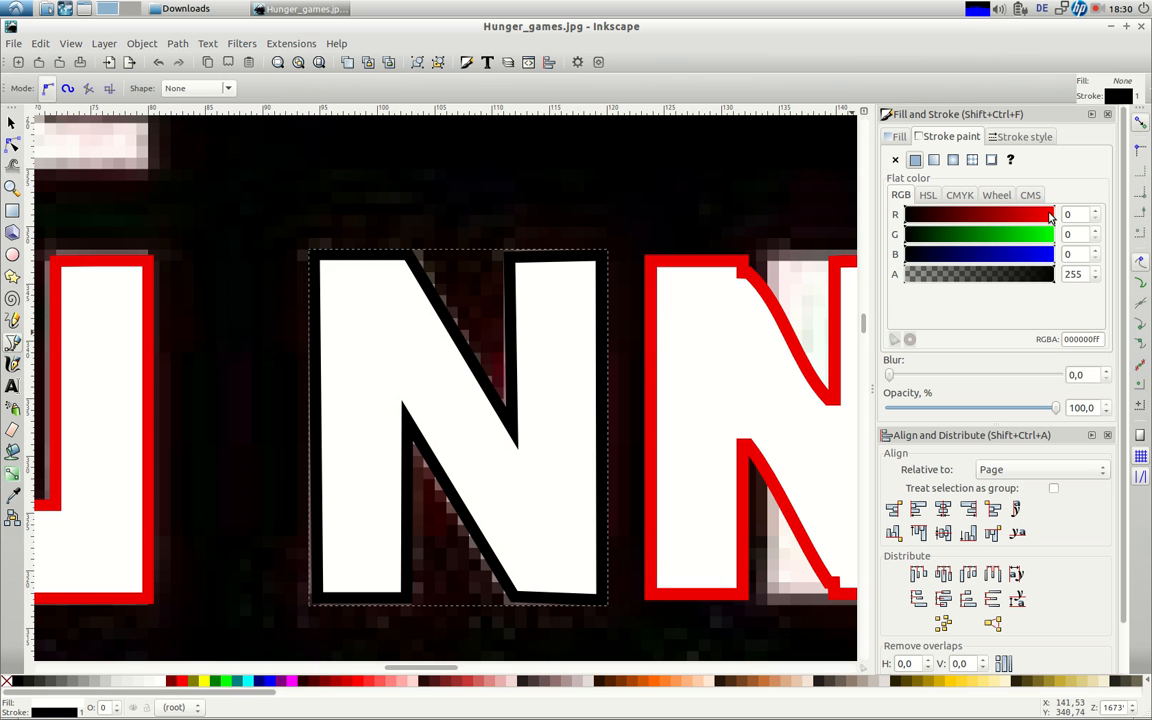
click(1050, 216)
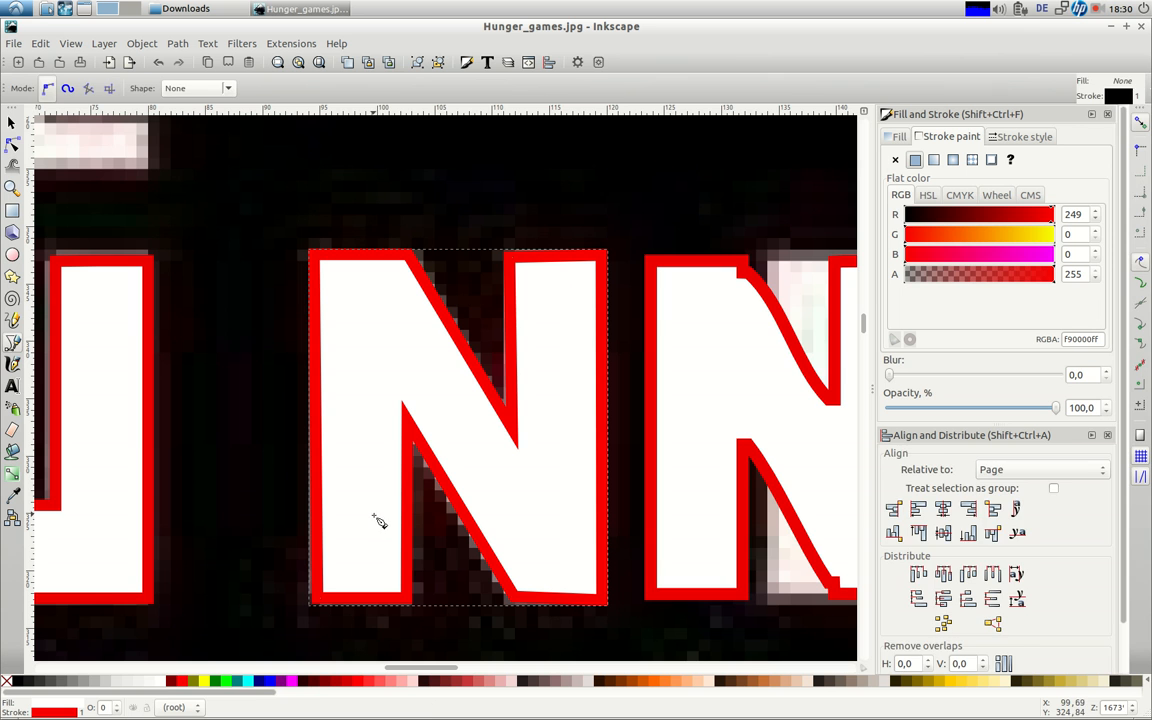
- Straighten the vertical edges of the hand-drawn N by aligning the corner nodes of each edge on a common vertical line
key(n)
click(12, 123)
click(12, 143)
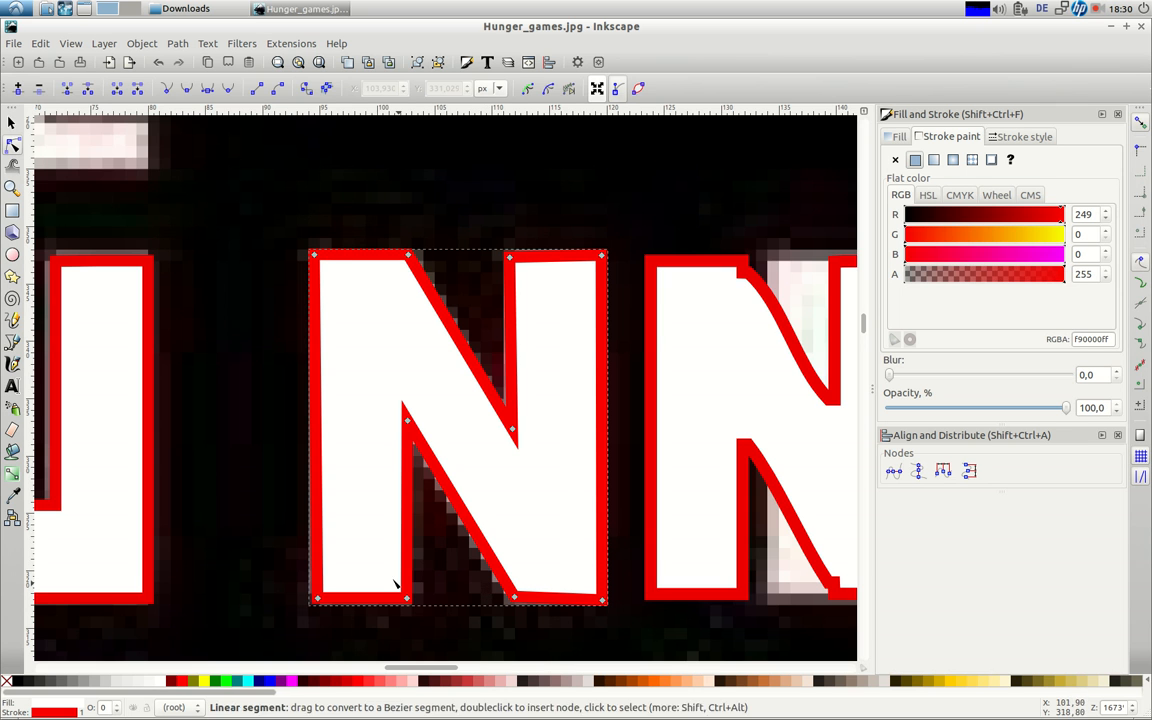
drag(283, 211, 346, 645)
click(916, 470)
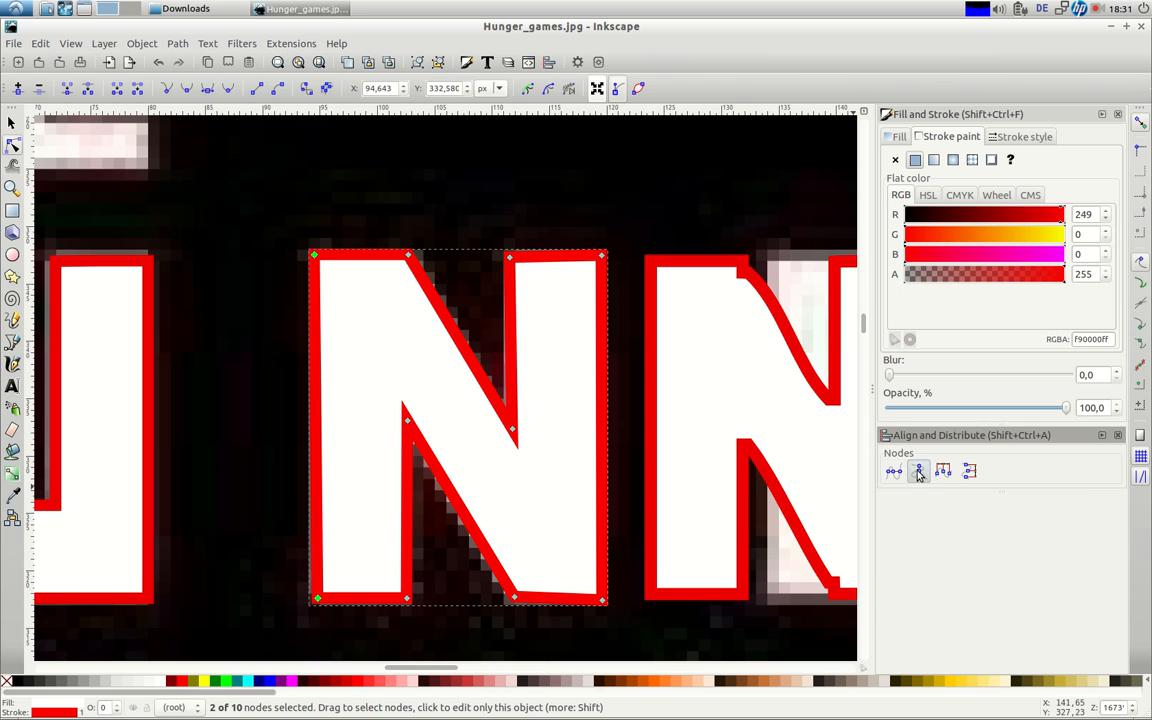
drag(369, 201, 420, 584)
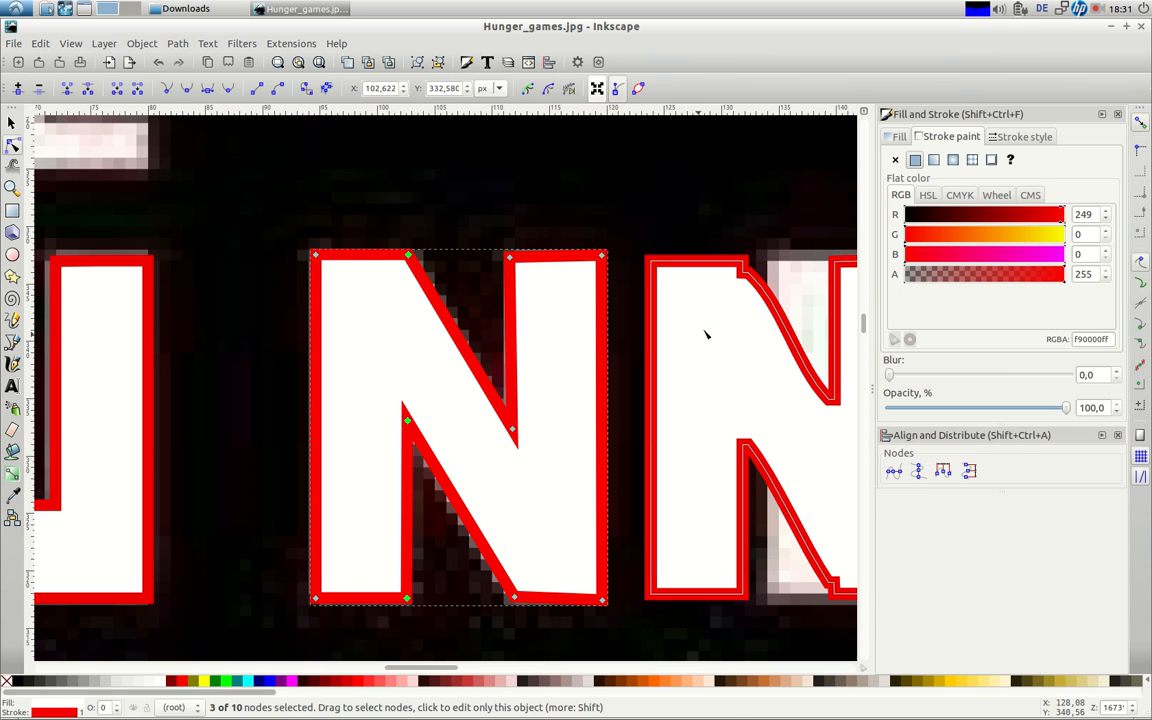
drag(478, 199, 544, 578)
click(918, 470)
drag(573, 205, 614, 624)
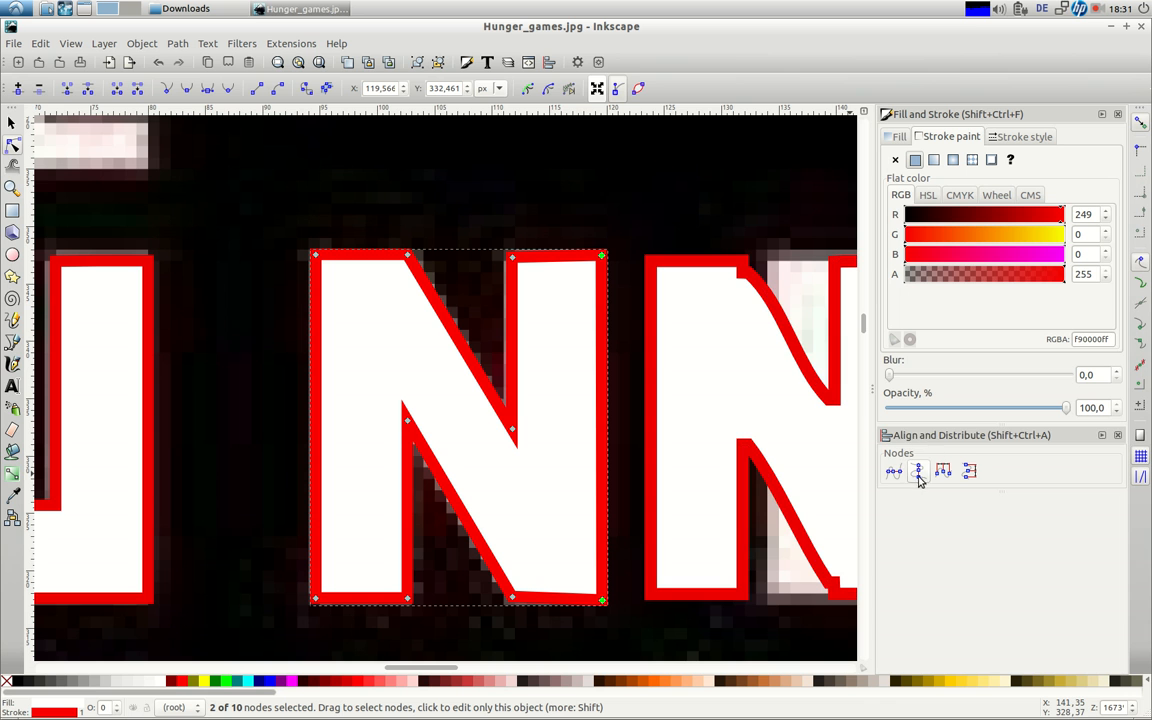
- Align the N's four top nodes, its four bottom nodes and its two inner corner nodes, each group on a common horizontal line
drag(265, 198, 625, 290)
click(894, 474)
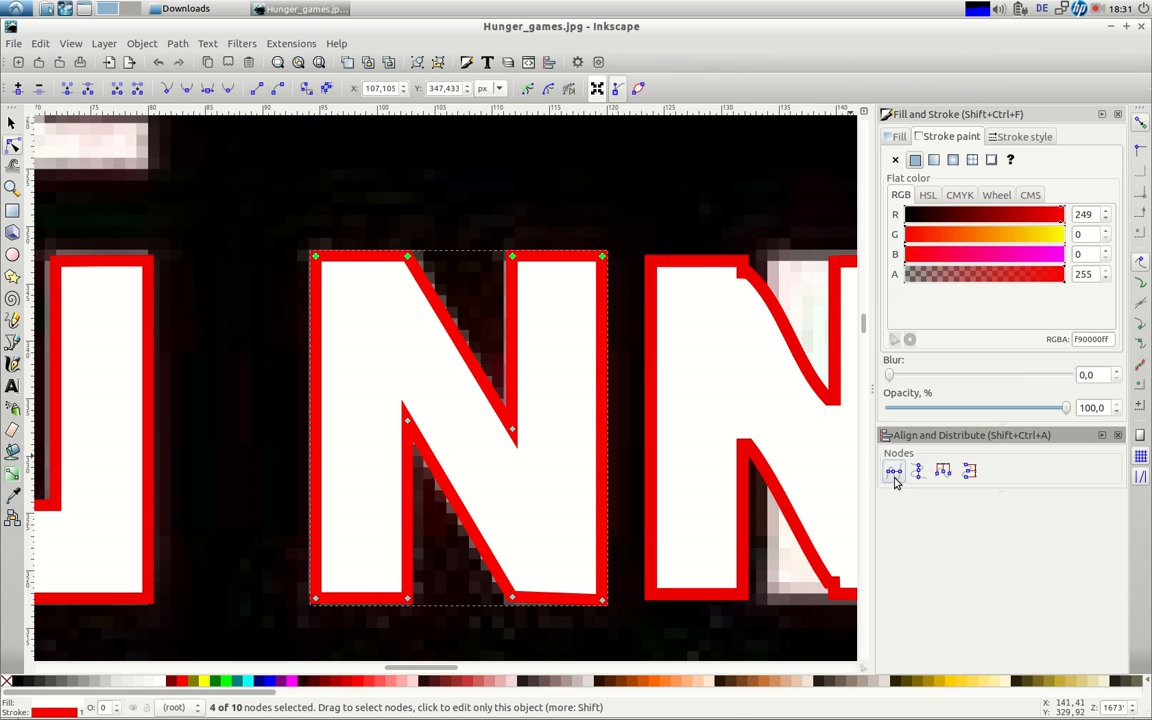
drag(270, 586, 614, 622)
click(894, 474)
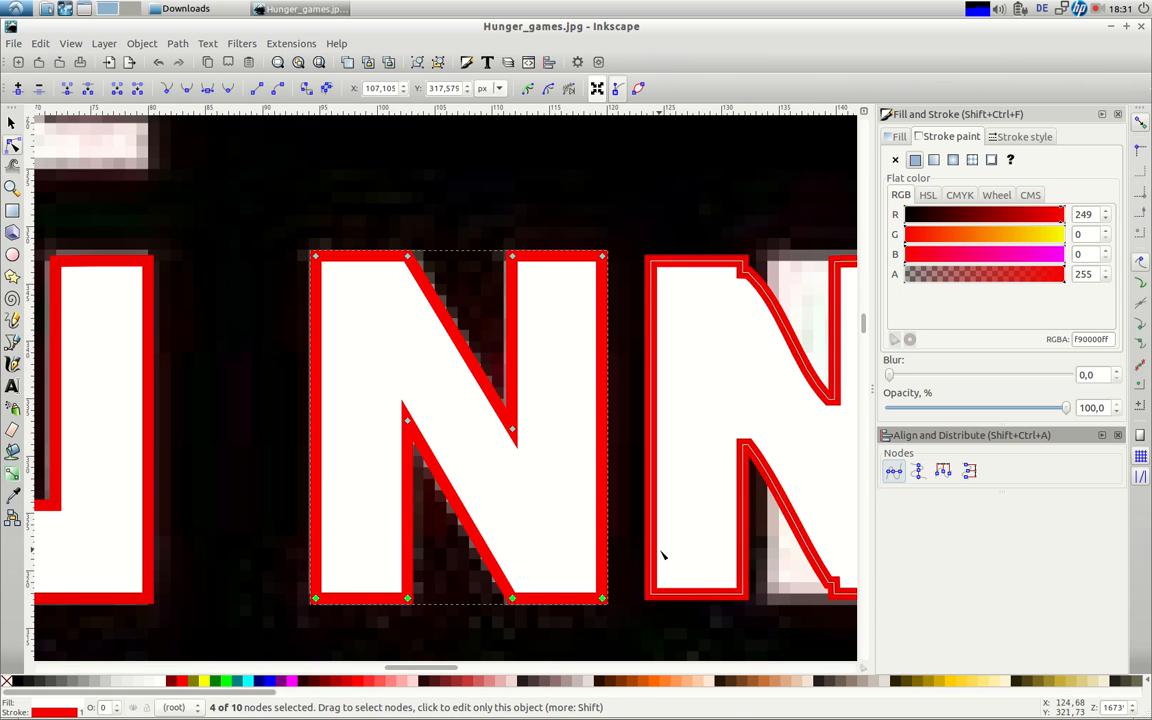
drag(237, 391, 551, 452)
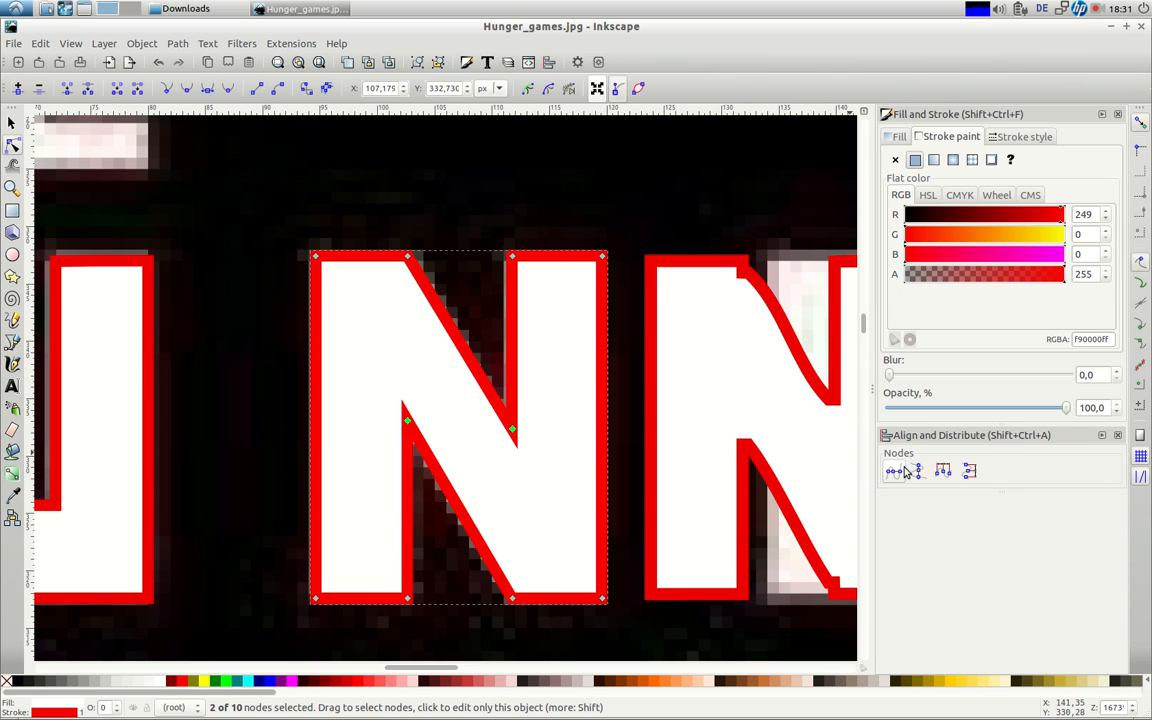
click(893, 470)
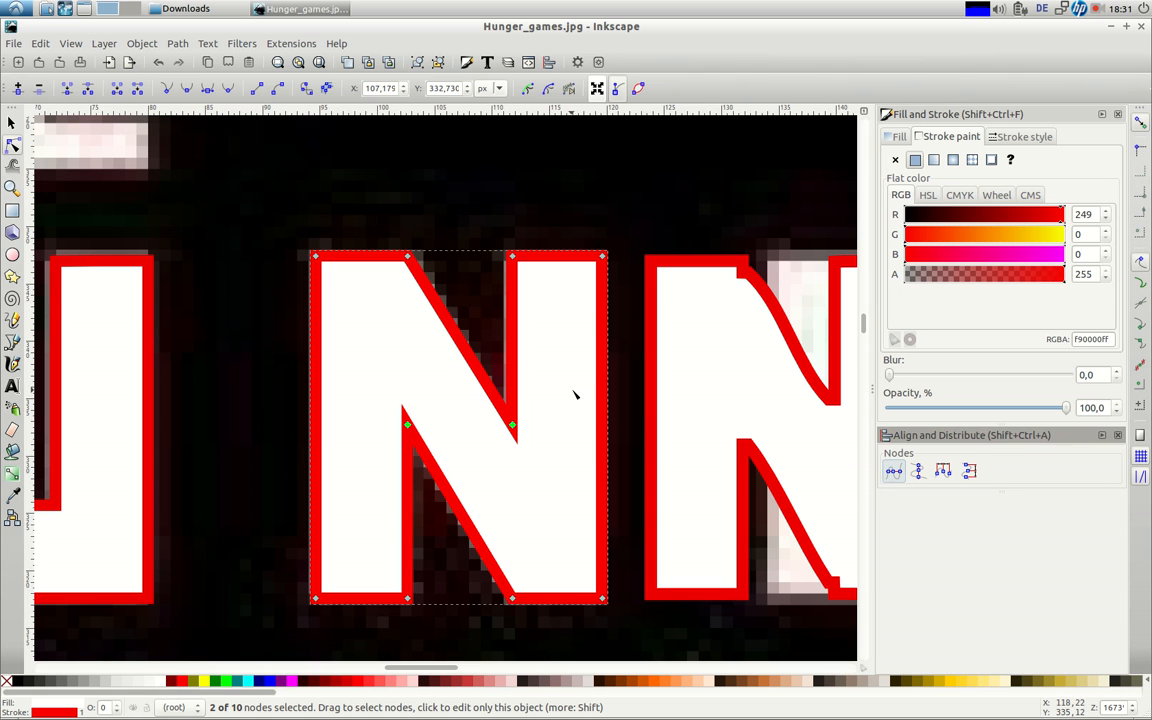
- Delete the Paint Bucket traced N that lies over the letter G
click(319, 63)
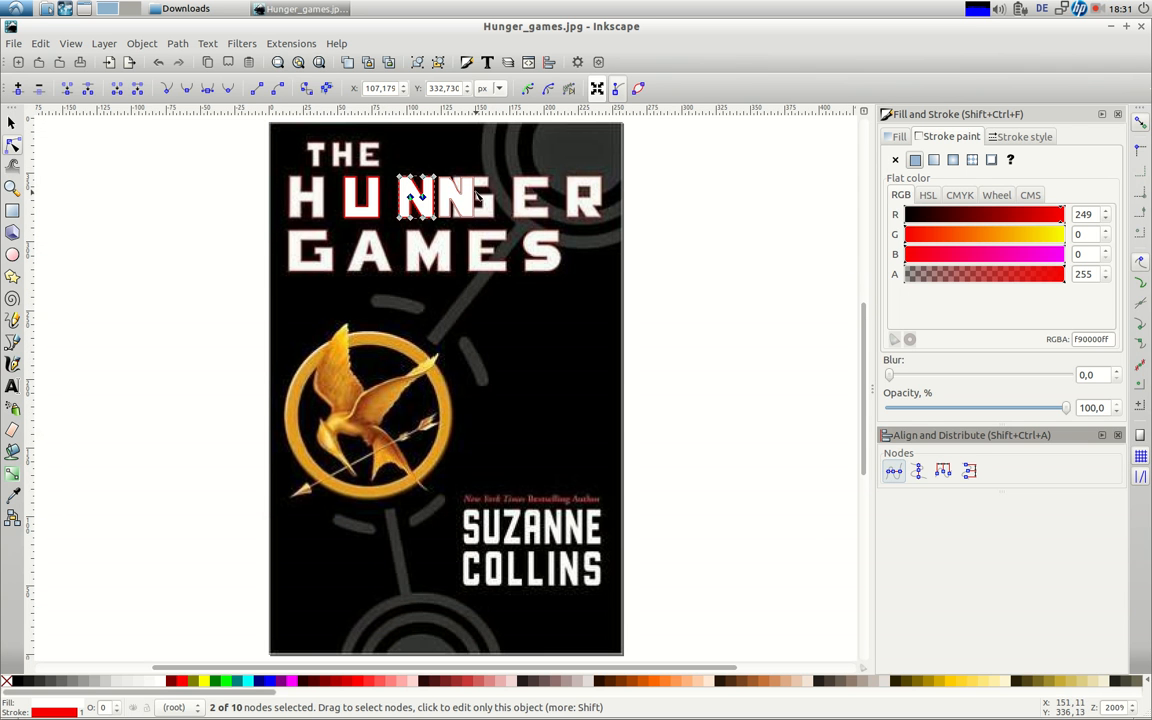
click(12, 122)
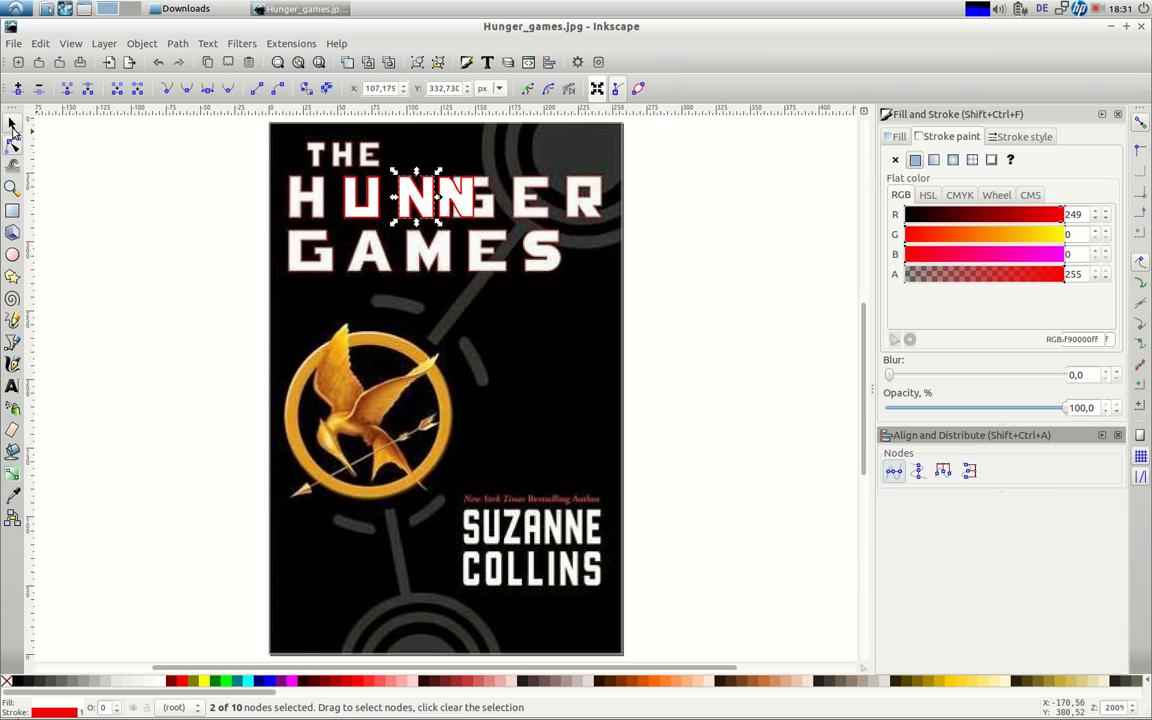
click(450, 190)
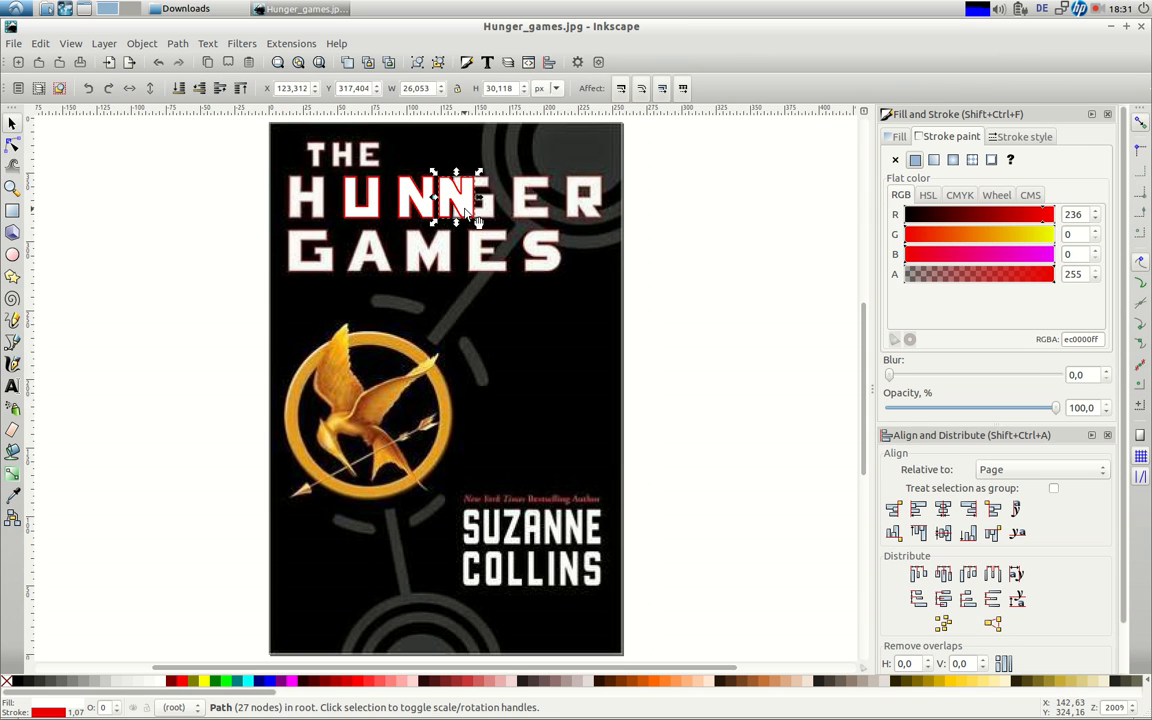
key(Escape)
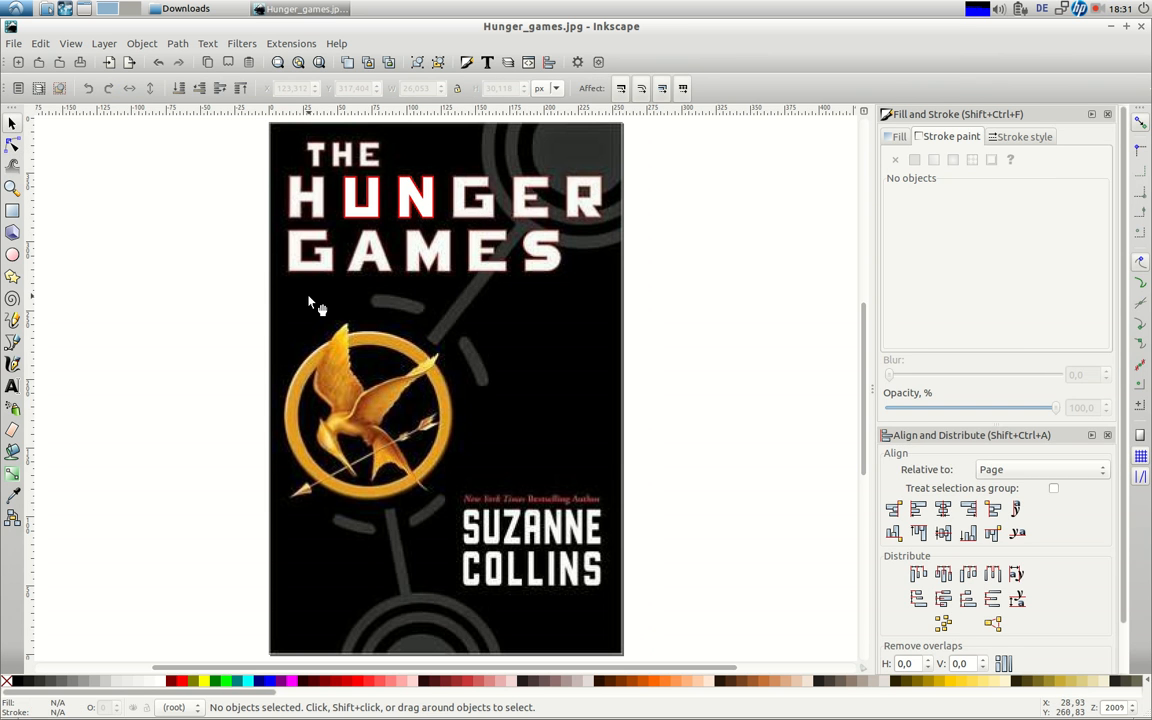